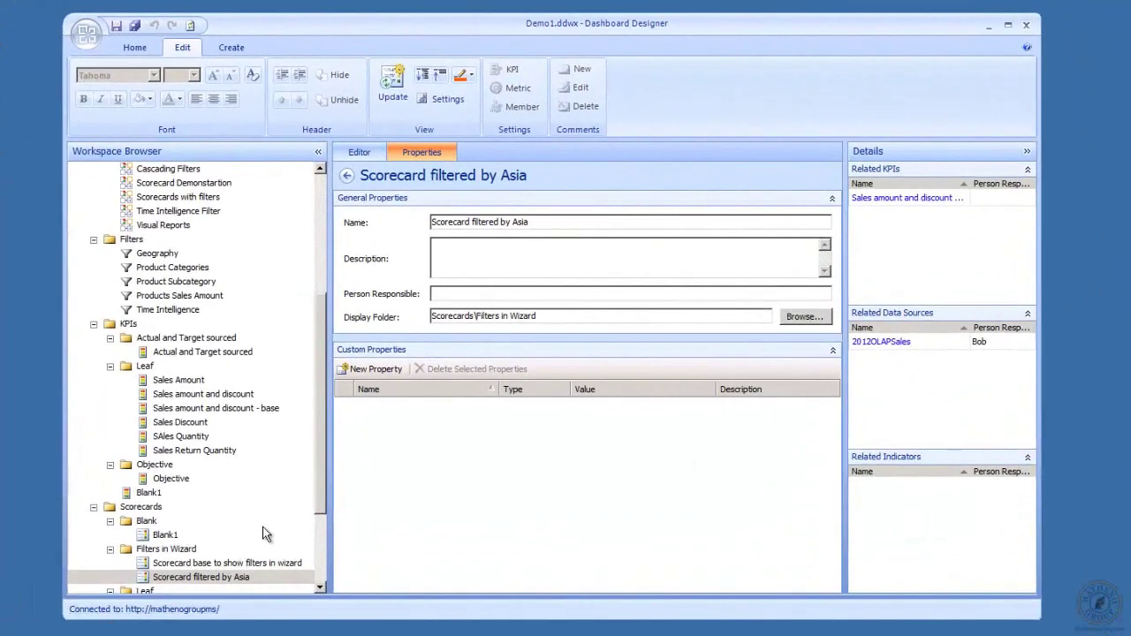
Open the scorecard "Scorecard base to show filters in wizard" in the editor and widen the editor area to show all its columns.
{"action": "left_click_drag", "start_coordinate": [321, 507], "coordinate": [323, 577]}
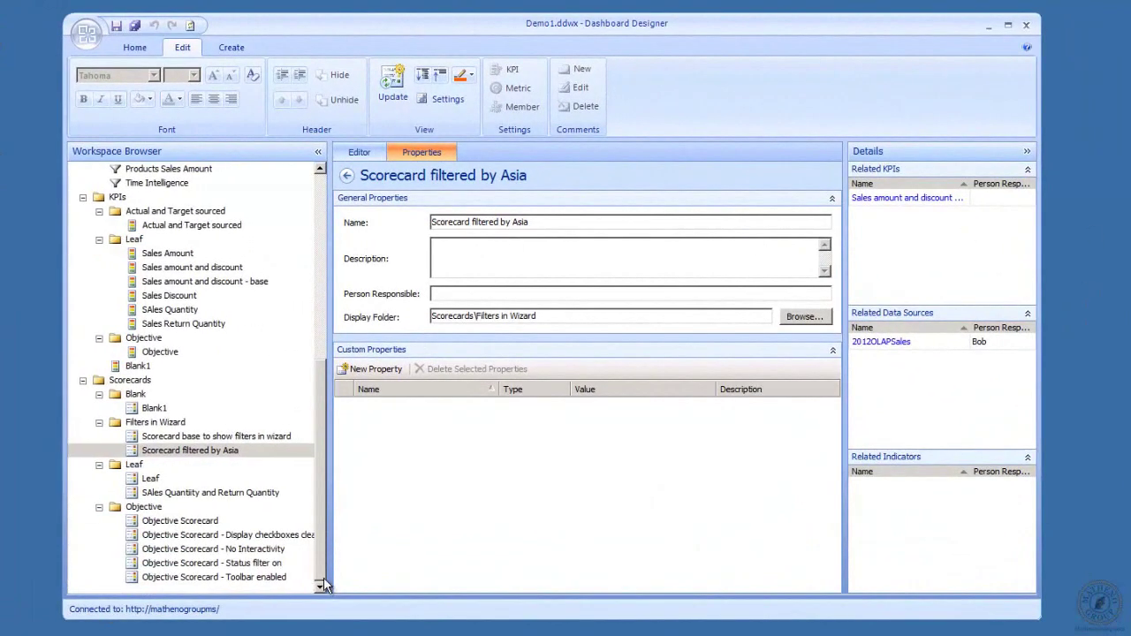
{"action": "left_click", "coordinate": [170, 439]}
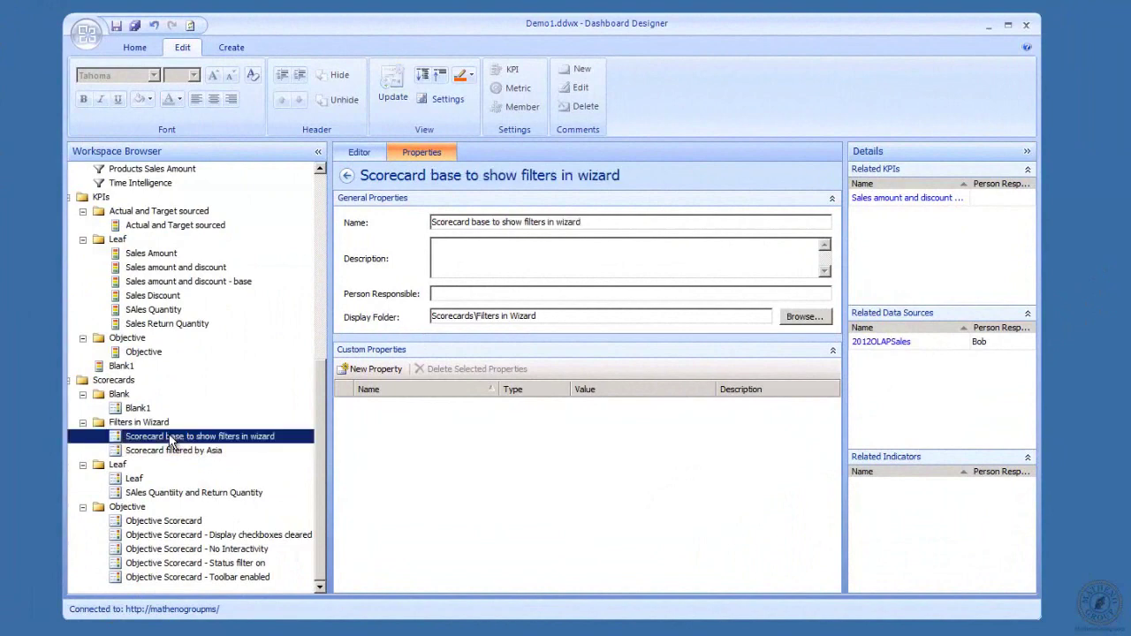
{"action": "left_click", "coordinate": [361, 152]}
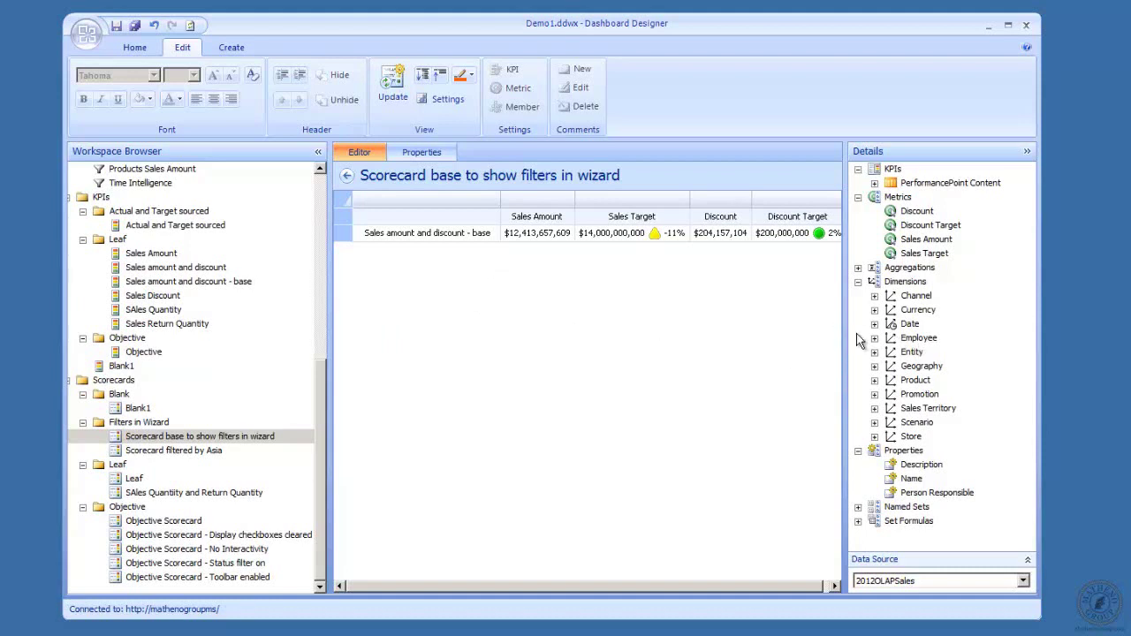
{"action": "left_click_drag", "start_coordinate": [845, 338], "coordinate": [887, 350]}
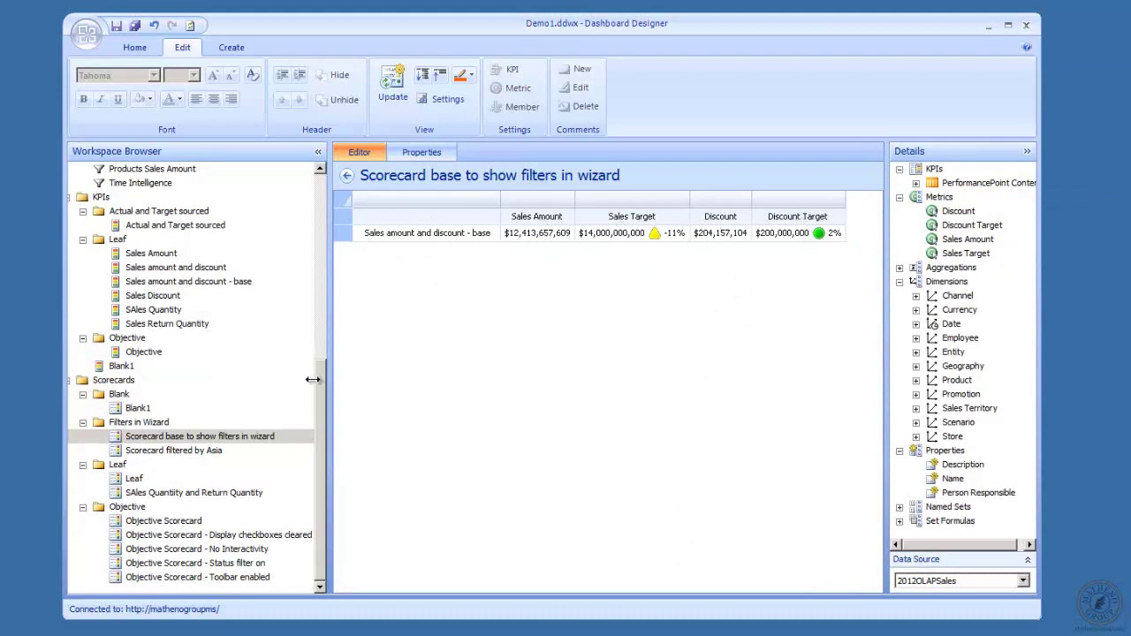
Compare the actuals and targets of the KPIs "Sales amount and discount - base" and "Sales amount and discount".
{"action": "left_click", "coordinate": [161, 285]}
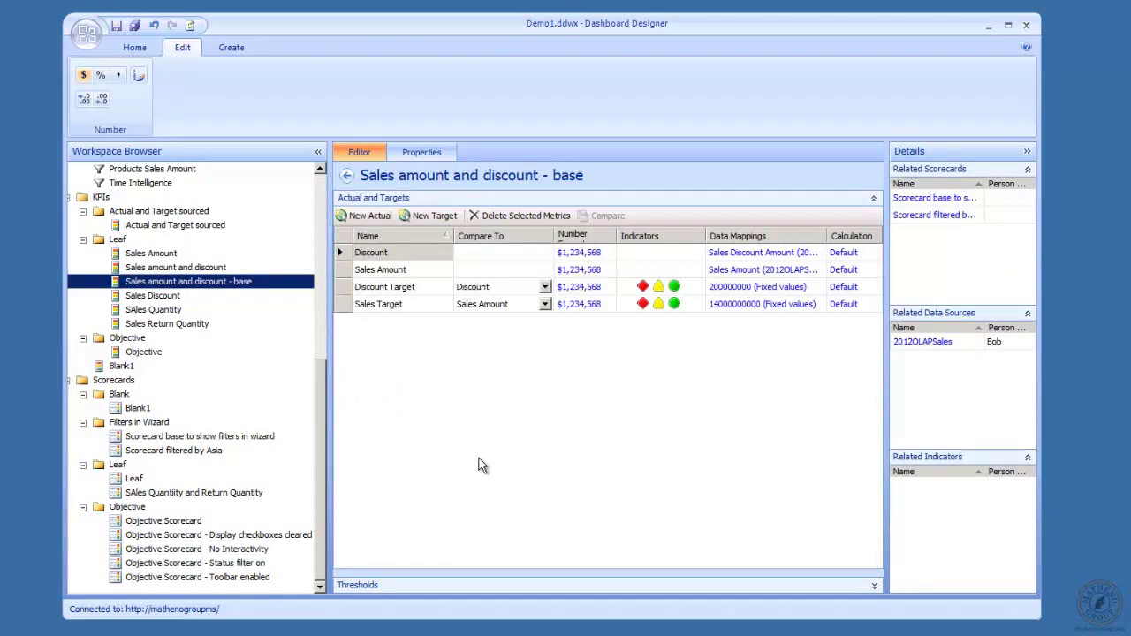
{"action": "left_click", "coordinate": [196, 268]}
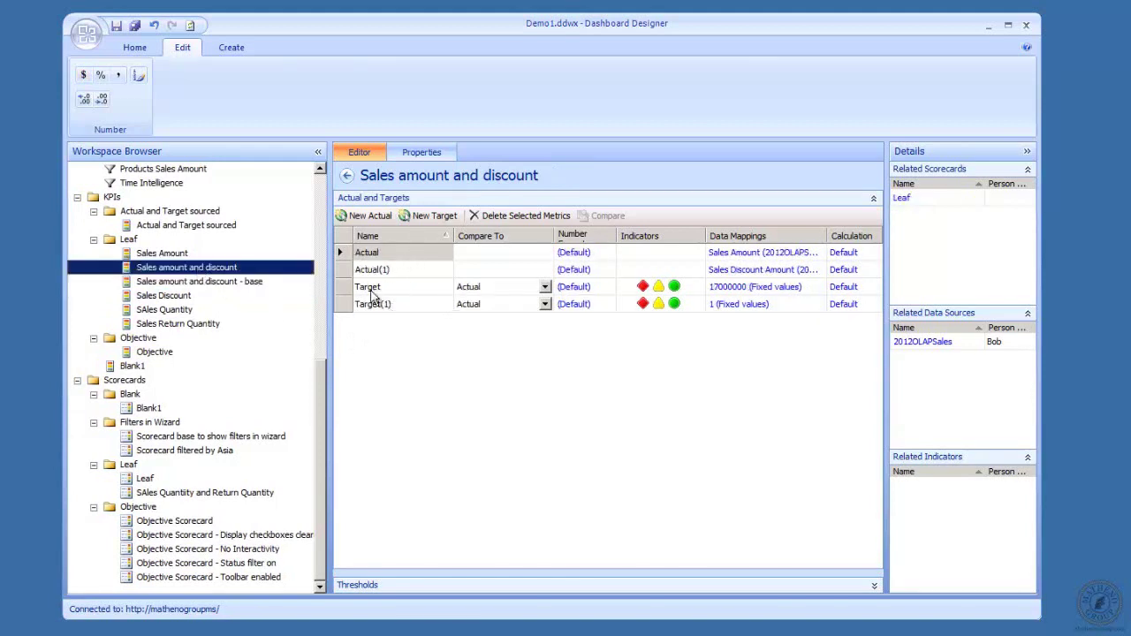
{"action": "left_click", "coordinate": [222, 283]}
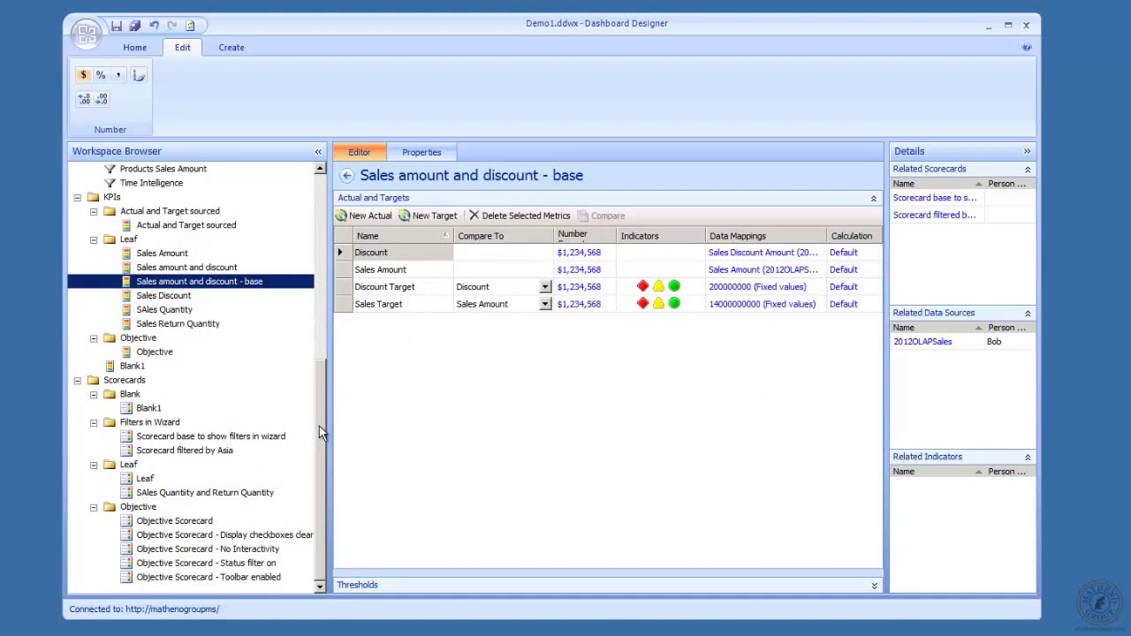
View the base scorecard for the filters wizard and the scorecard filtered by Asia.
{"action": "left_click", "coordinate": [232, 438]}
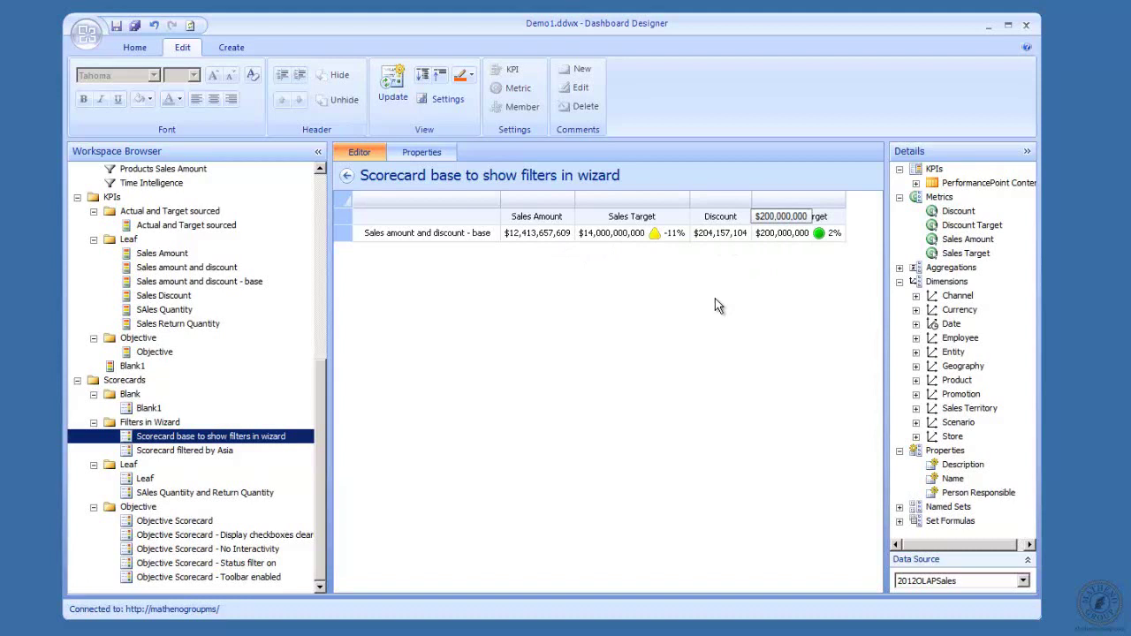
{"action": "left_click", "coordinate": [216, 450]}
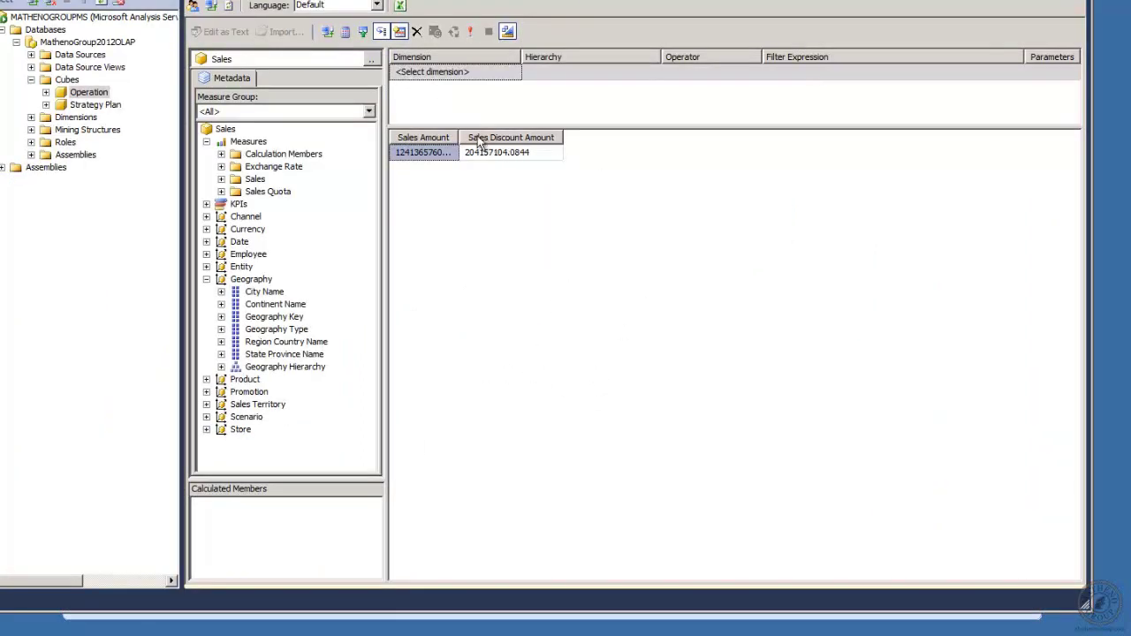
Switch to the Sales cube browser in Analysis Services, widen the Sales Amount column and add Geography Hierarchy as a filter dimension.
{"action": "left_click_drag", "start_coordinate": [459, 134], "coordinate": [504, 134]}
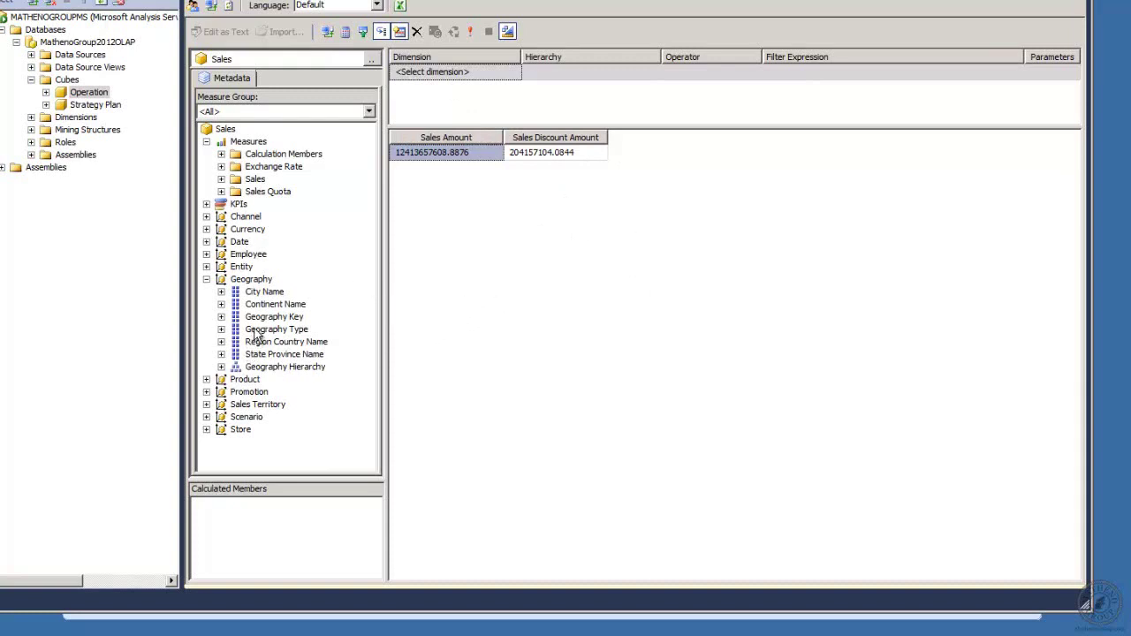
{"action": "left_click", "coordinate": [221, 367]}
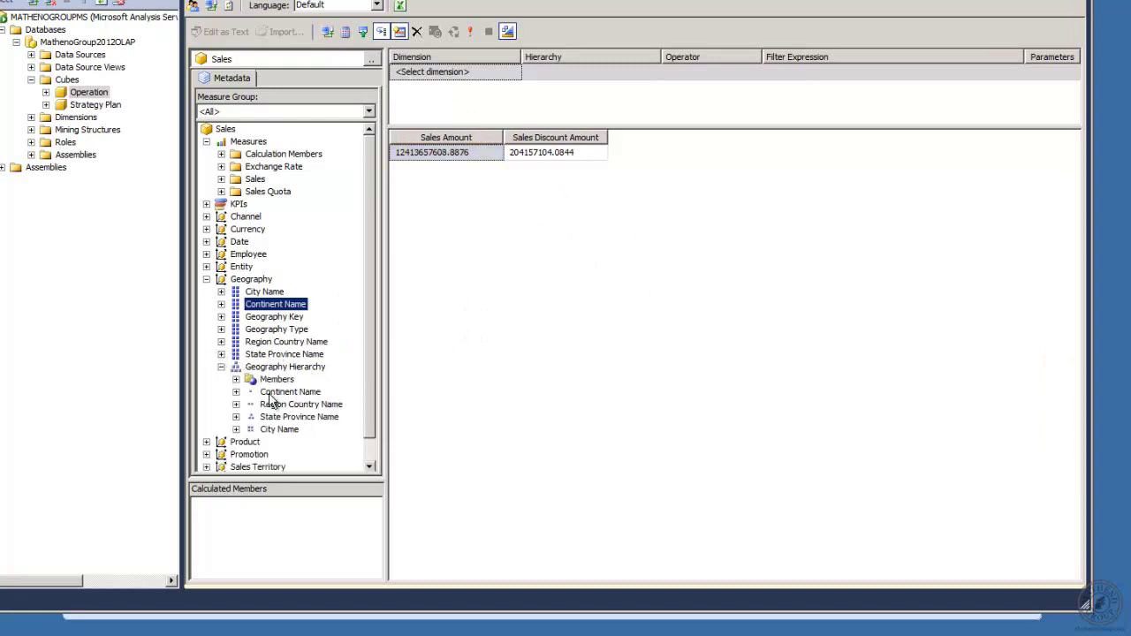
{"action": "left_click_drag", "start_coordinate": [270, 393], "coordinate": [432, 78]}
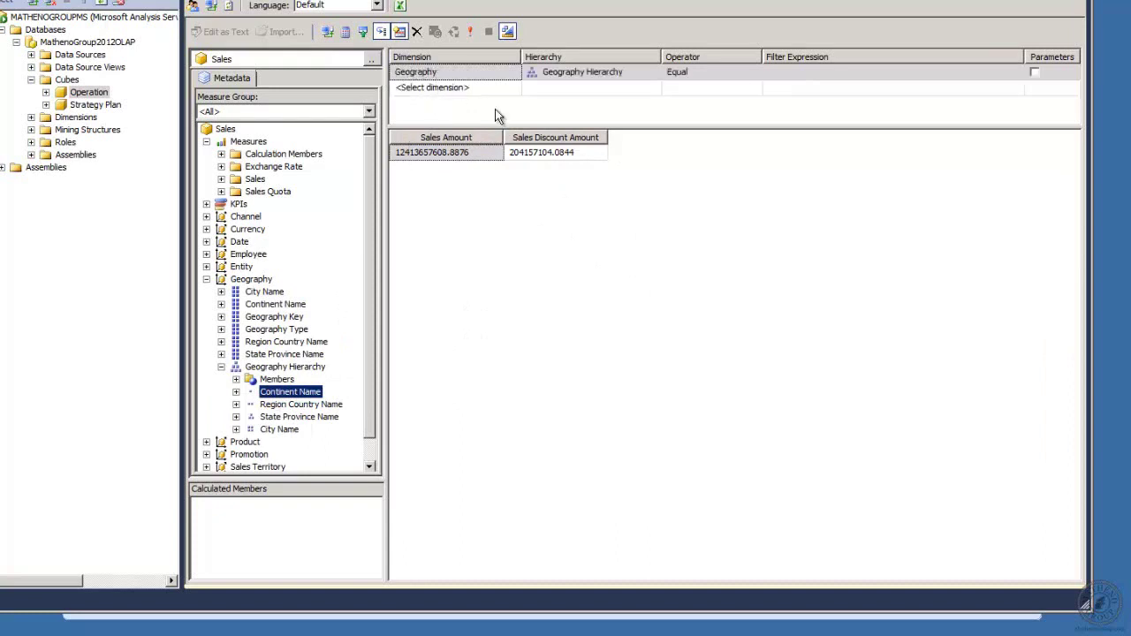
Set the Geography Hierarchy filter expression to Asia and widen the Sales Amount column to show the full filtered value.
{"action": "left_click", "coordinate": [904, 85]}
{"action": "left_click", "coordinate": [988, 75]}
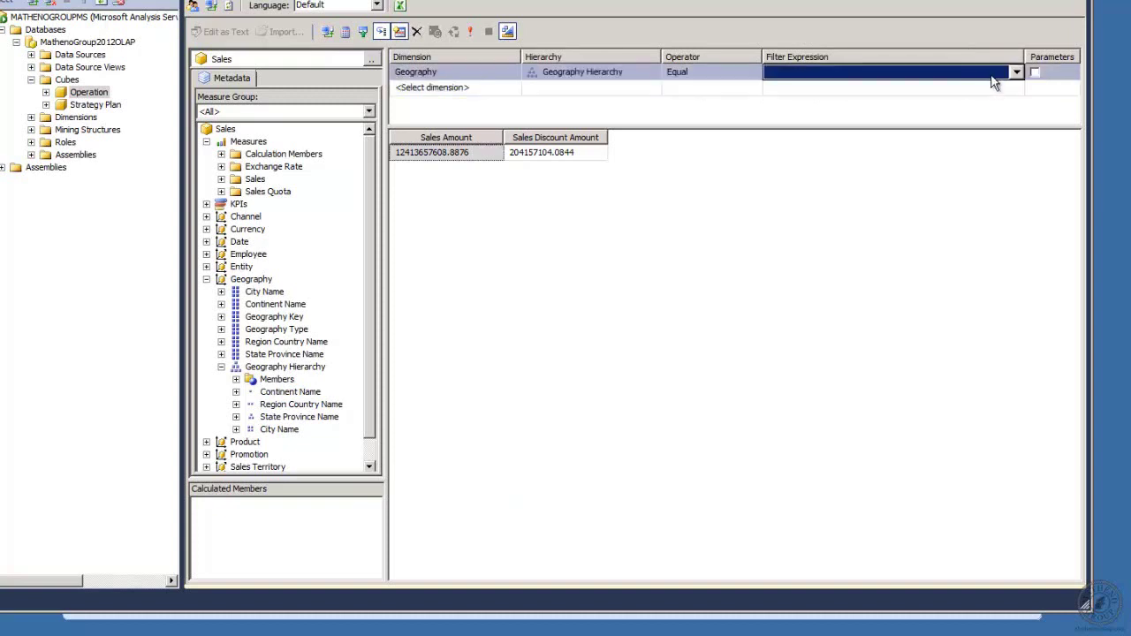
{"action": "left_click", "coordinate": [1018, 73]}
{"action": "left_click", "coordinate": [782, 98]}
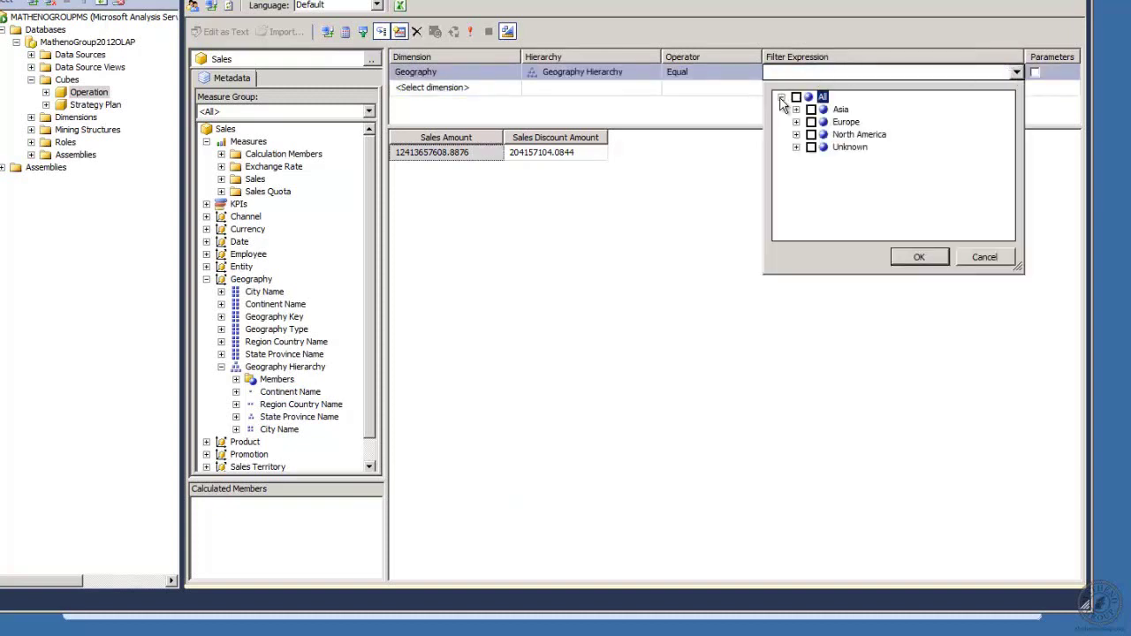
{"action": "left_click", "coordinate": [815, 111]}
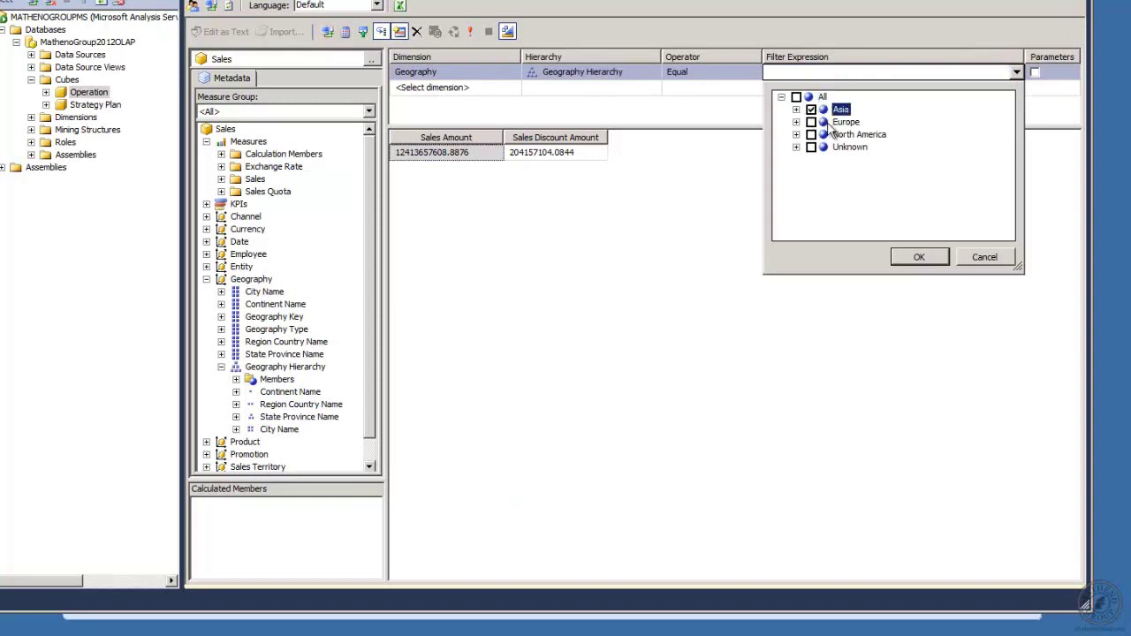
{"action": "left_click", "coordinate": [919, 257]}
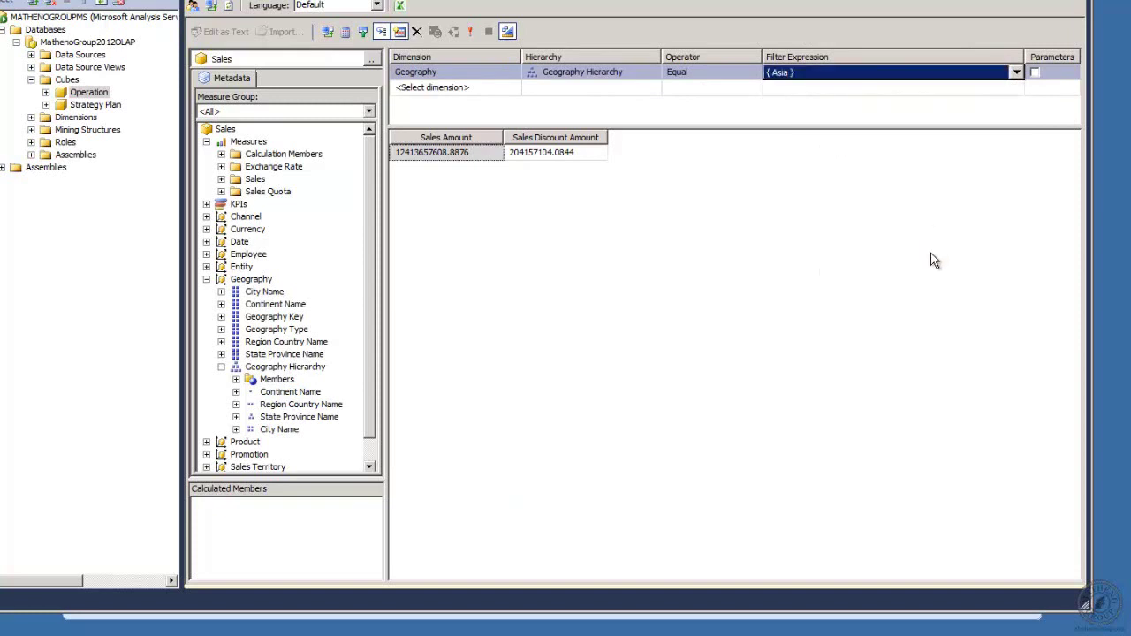
{"action": "left_click", "coordinate": [795, 126]}
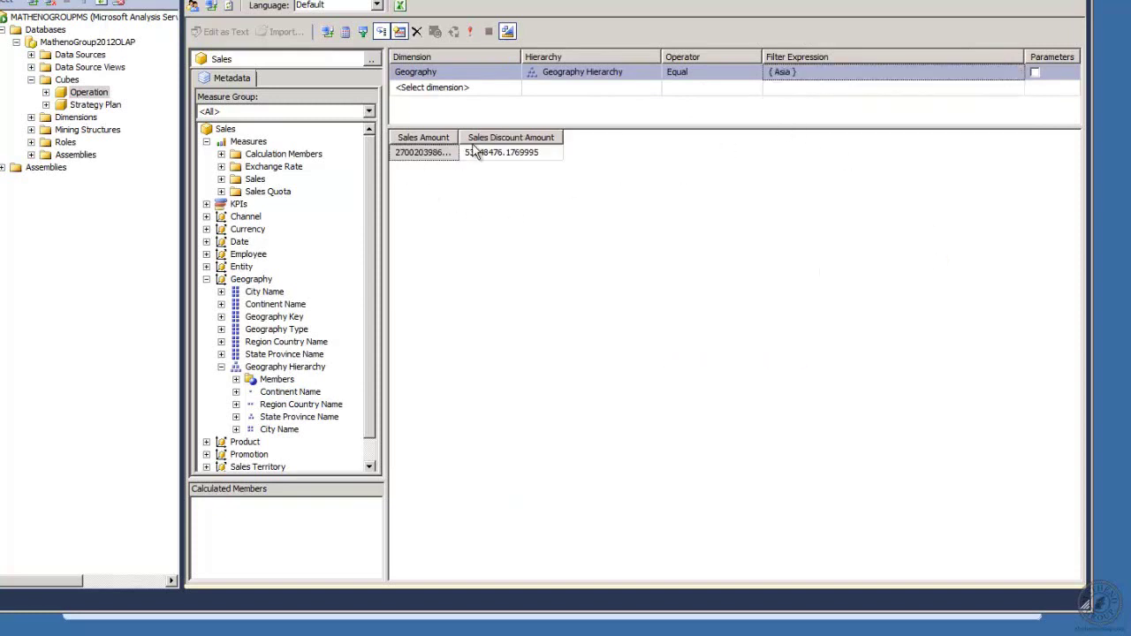
{"action": "left_click_drag", "start_coordinate": [459, 137], "coordinate": [493, 137]}
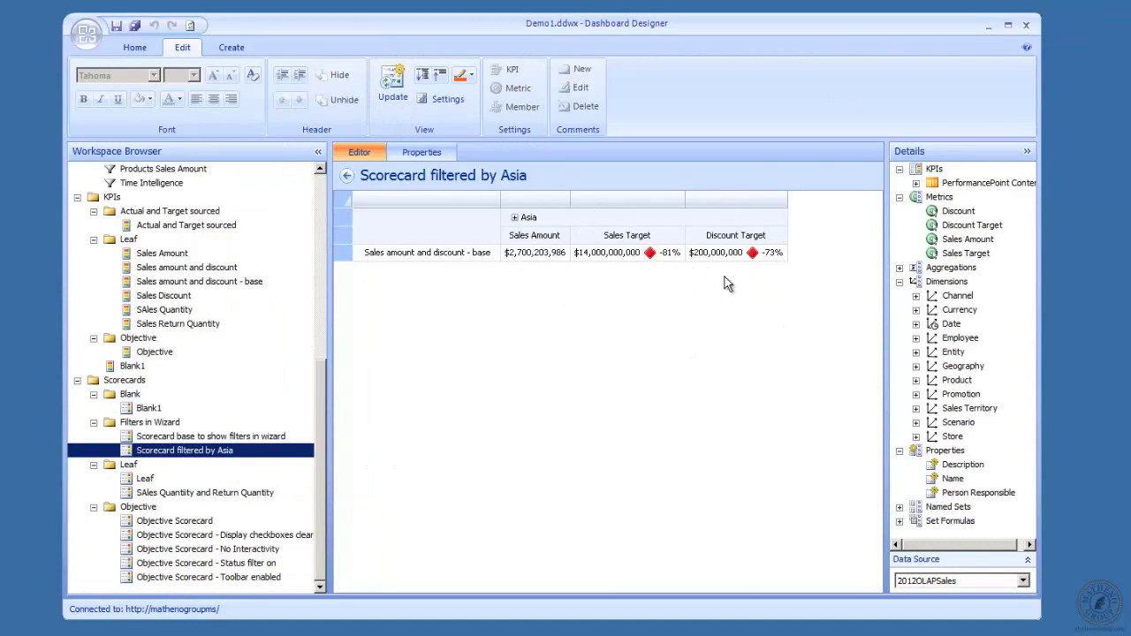
Back in Dashboard Designer, expand Asia in the filtered scorecard to examine its country columns, and collapse it again.
{"action": "left_click", "coordinate": [515, 218]}
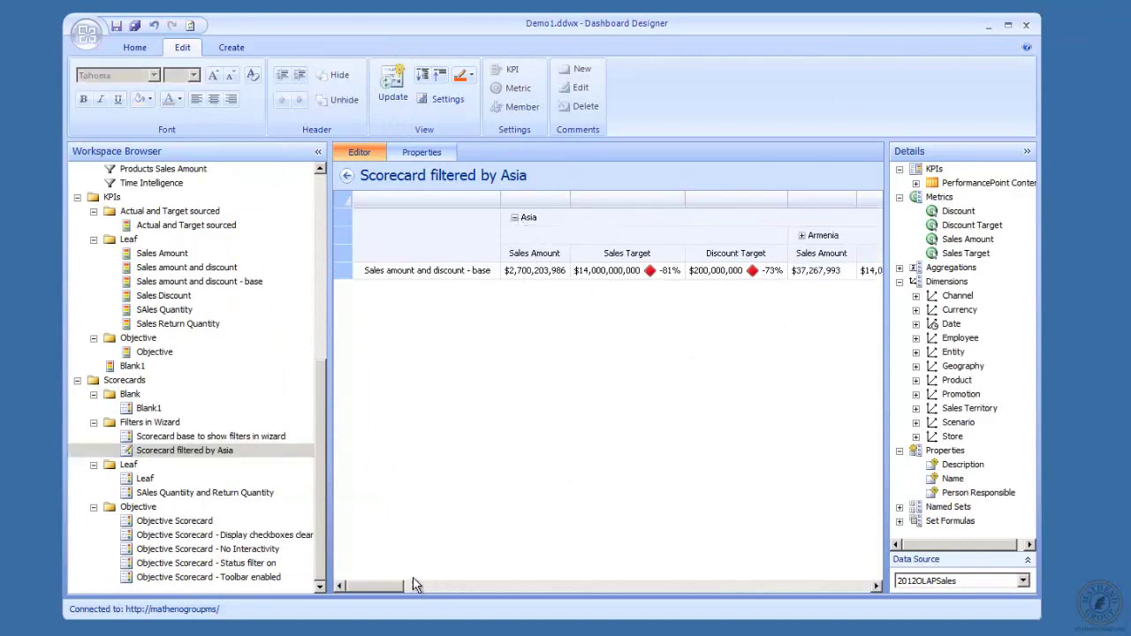
{"action": "left_click_drag", "start_coordinate": [401, 586], "coordinate": [346, 572]}
{"action": "left_click", "coordinate": [513, 218]}
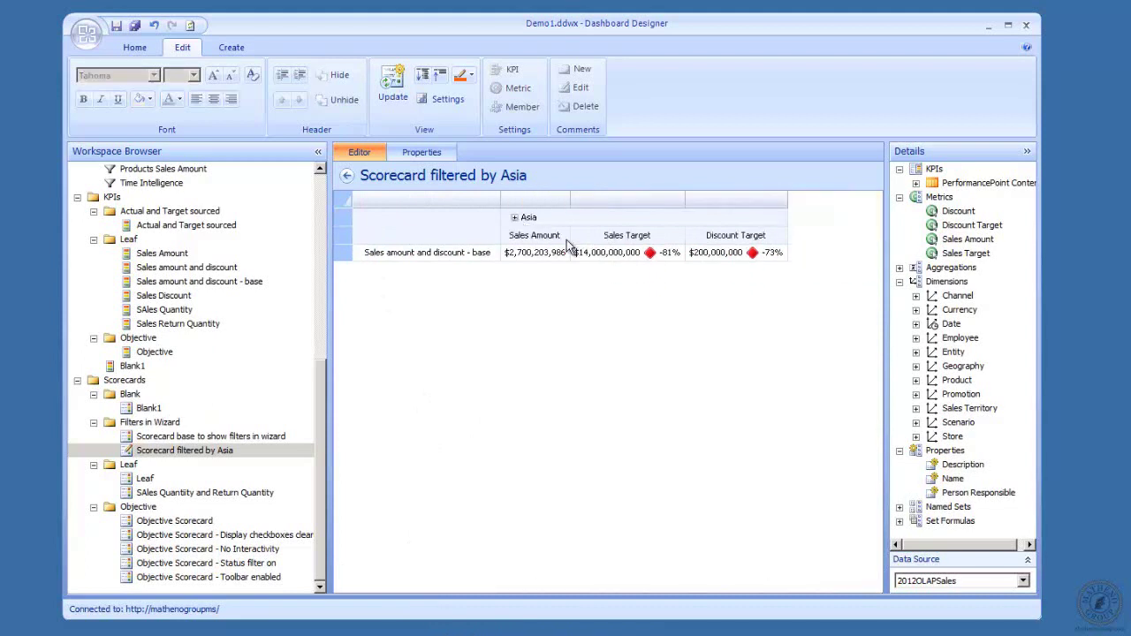
{"action": "left_click", "coordinate": [150, 423]}
{"action": "right_click", "coordinate": [150, 425]}
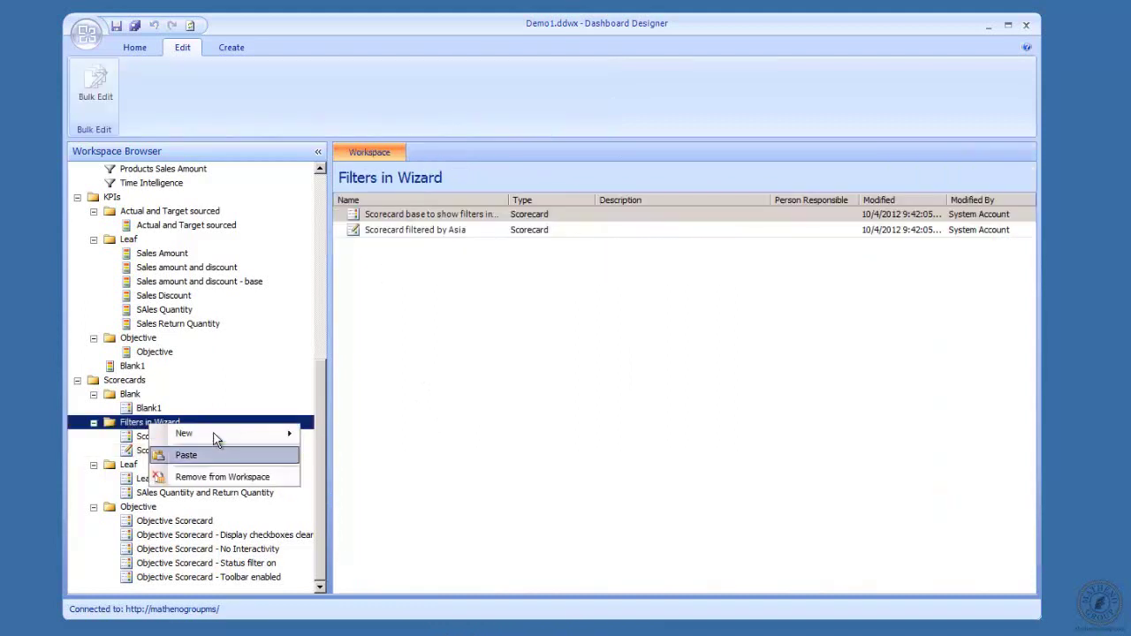
{"action": "left_click", "coordinate": [723, 507]}
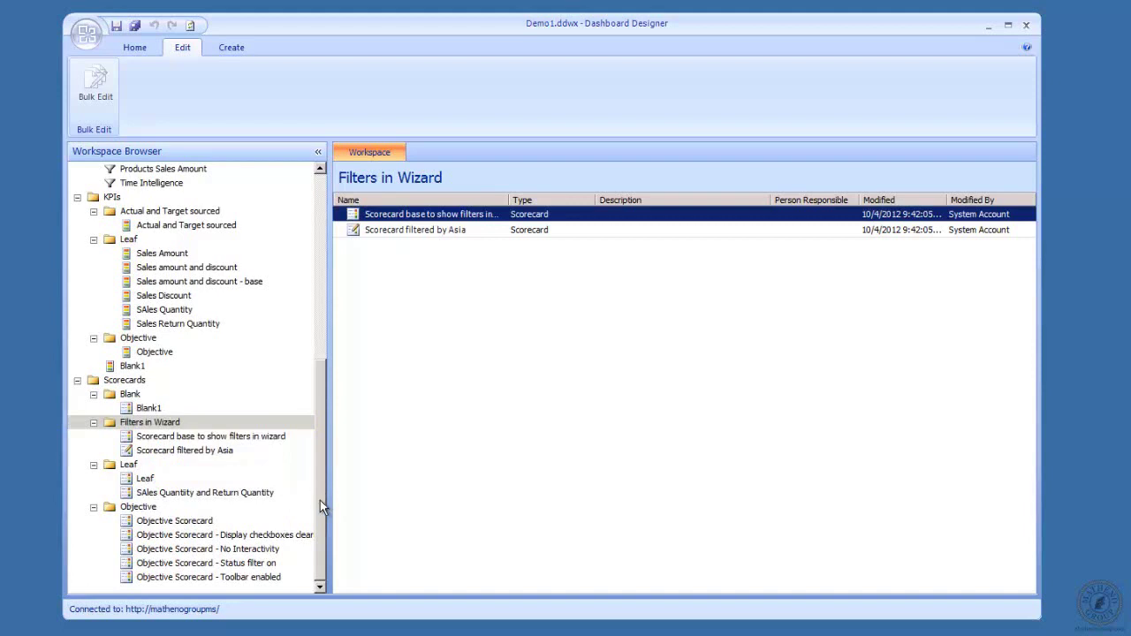
Start a new scorecard in the Filters in Wizard folder using the Microsoft Analysis Services template with the wizard.
{"action": "right_click", "coordinate": [150, 426]}
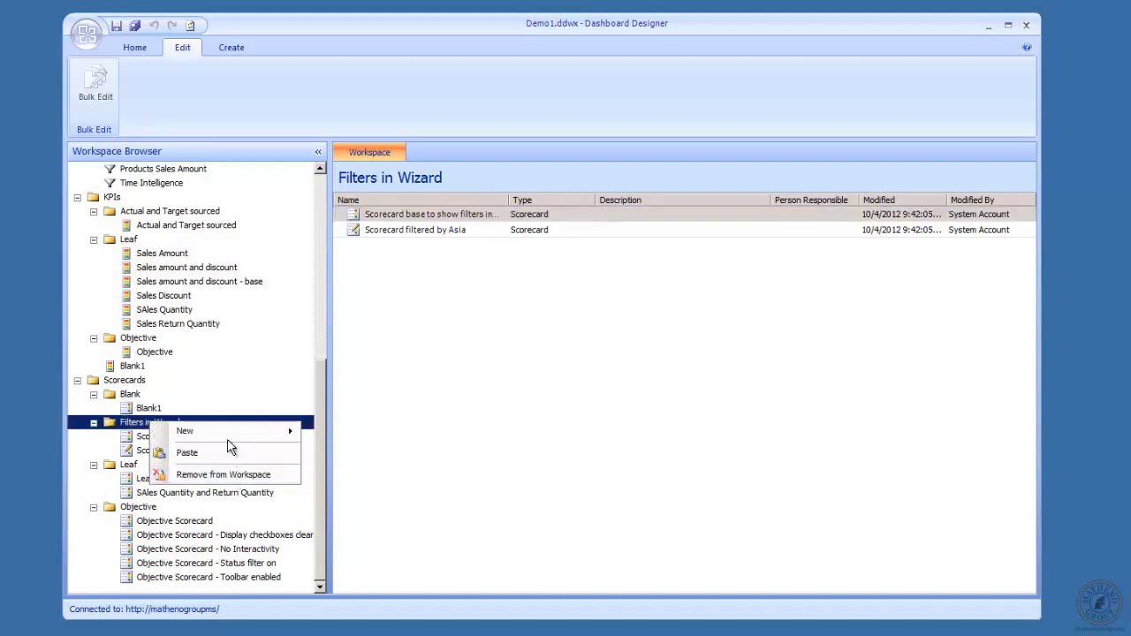
{"action": "mouse_move", "coordinate": [230, 439]}
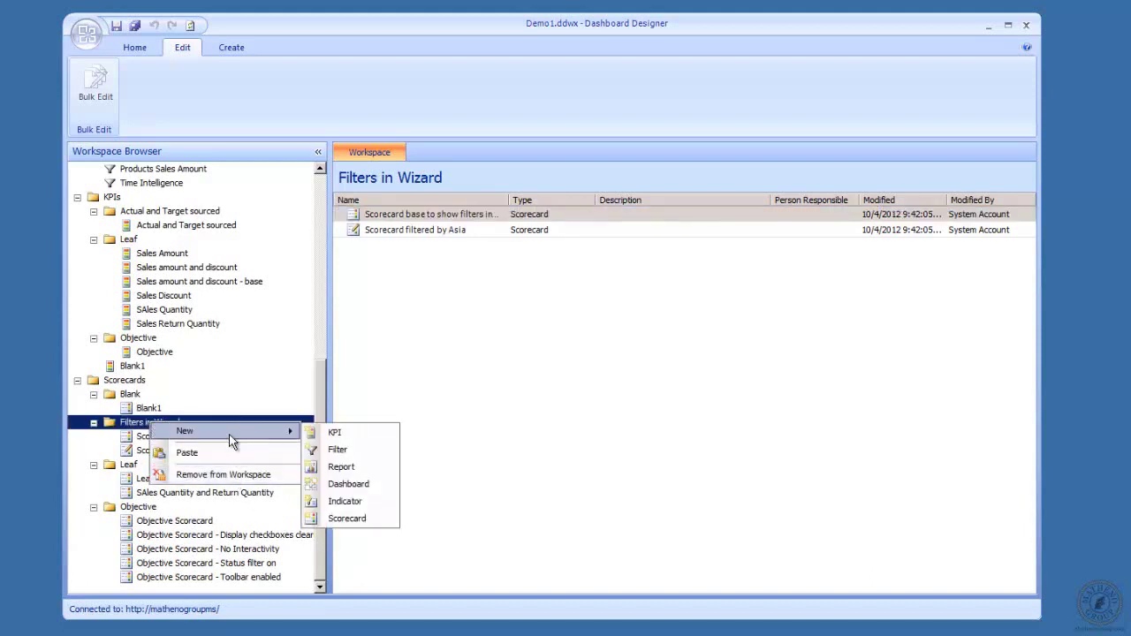
{"action": "left_click", "coordinate": [360, 524]}
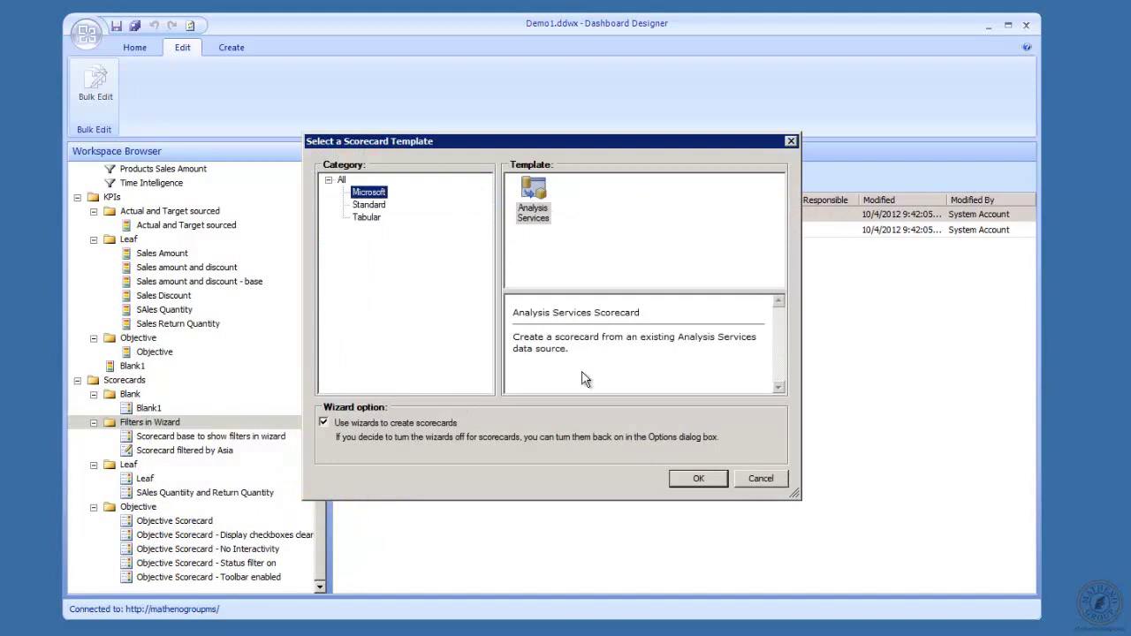
{"action": "left_click", "coordinate": [686, 478]}
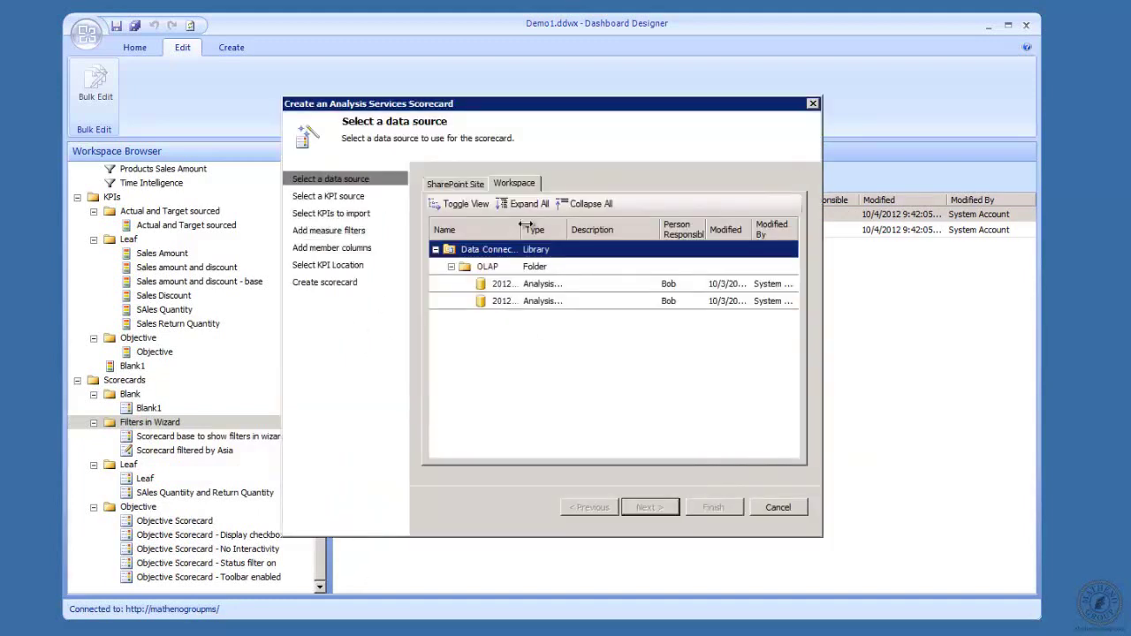
Choose 2012OLAPSales as the scorecard's data source and create KPIs from SQL Server Analysis Services measures.
{"action": "left_click_drag", "start_coordinate": [528, 224], "coordinate": [609, 230]}
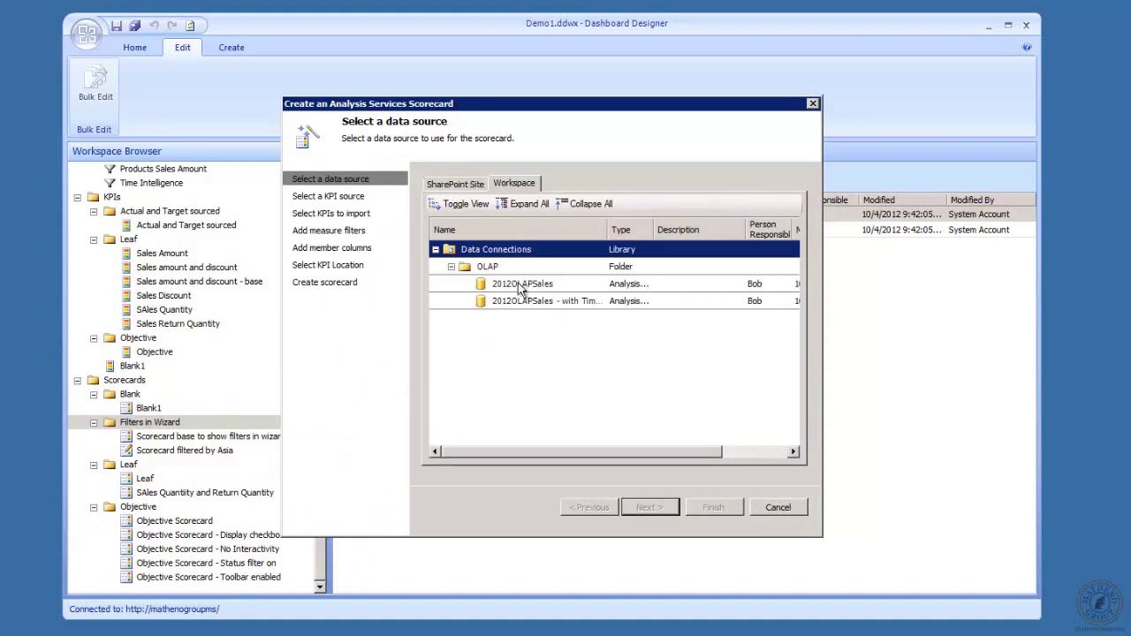
{"action": "left_click", "coordinate": [521, 285]}
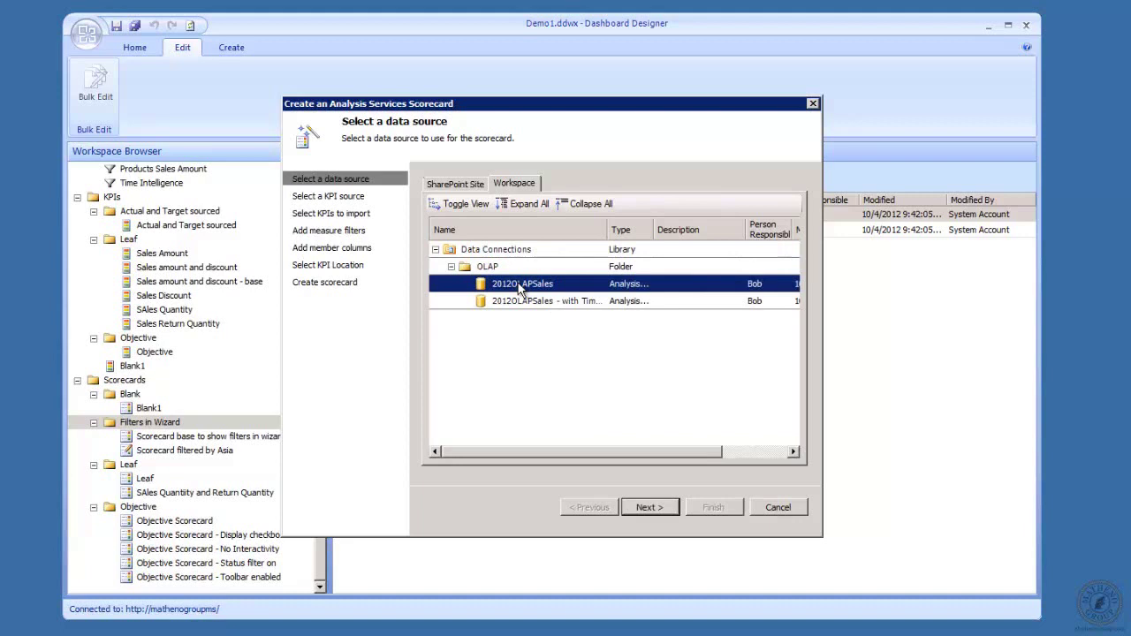
{"action": "left_click", "coordinate": [653, 509]}
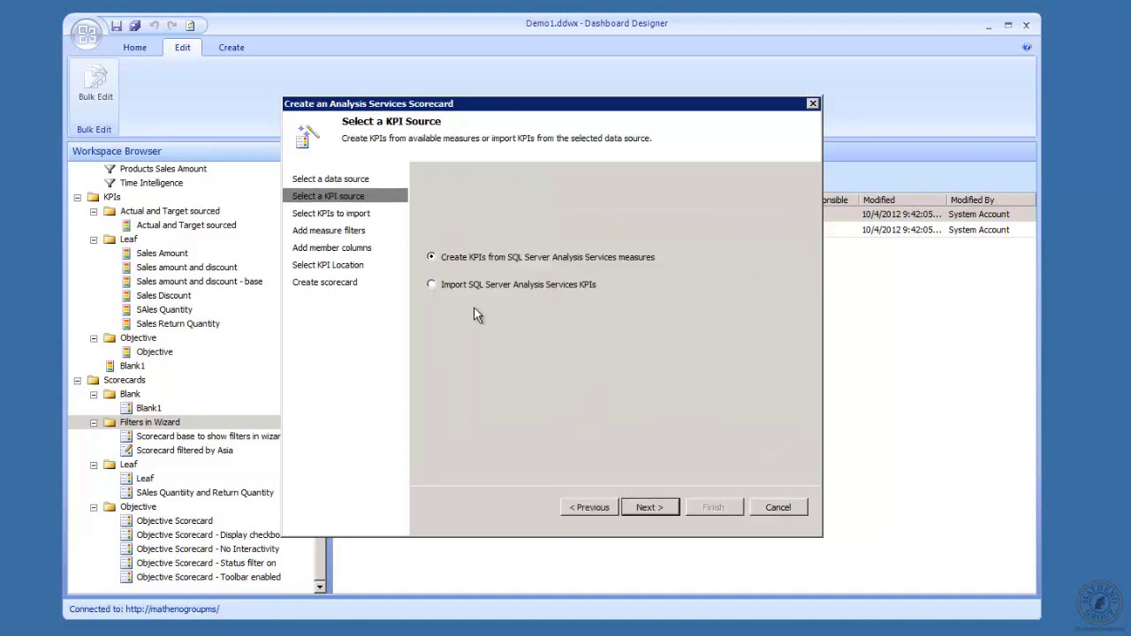
{"action": "left_click", "coordinate": [646, 507]}
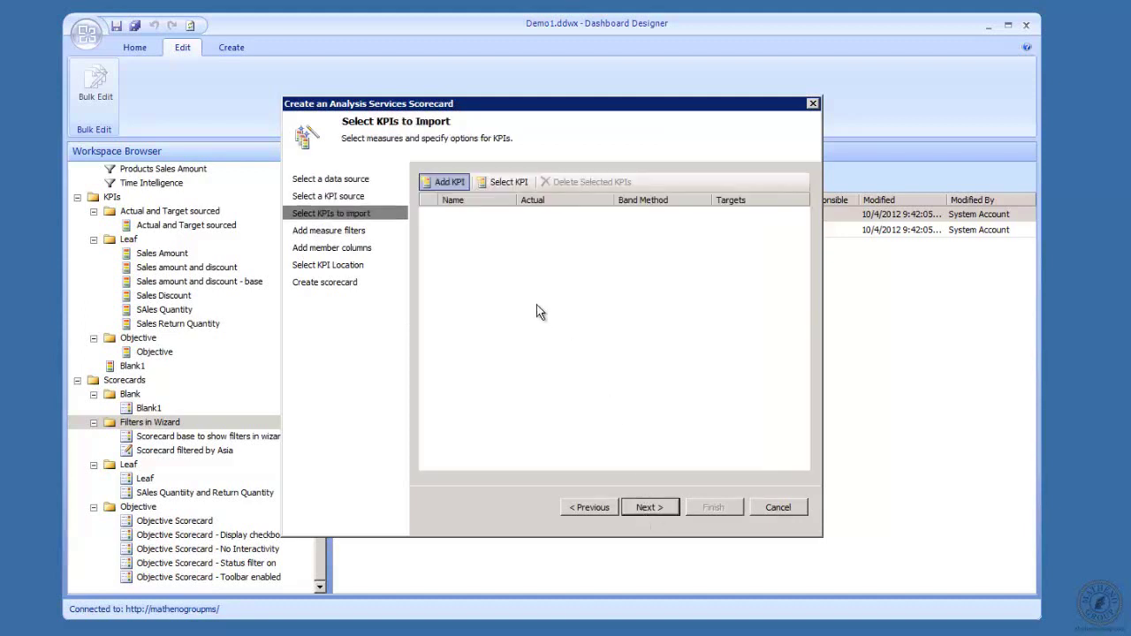
Add the existing workspace KPI "Sales amount and discount - base" to the scorecard and proceed to the measure filters.
{"action": "left_click", "coordinate": [506, 182]}
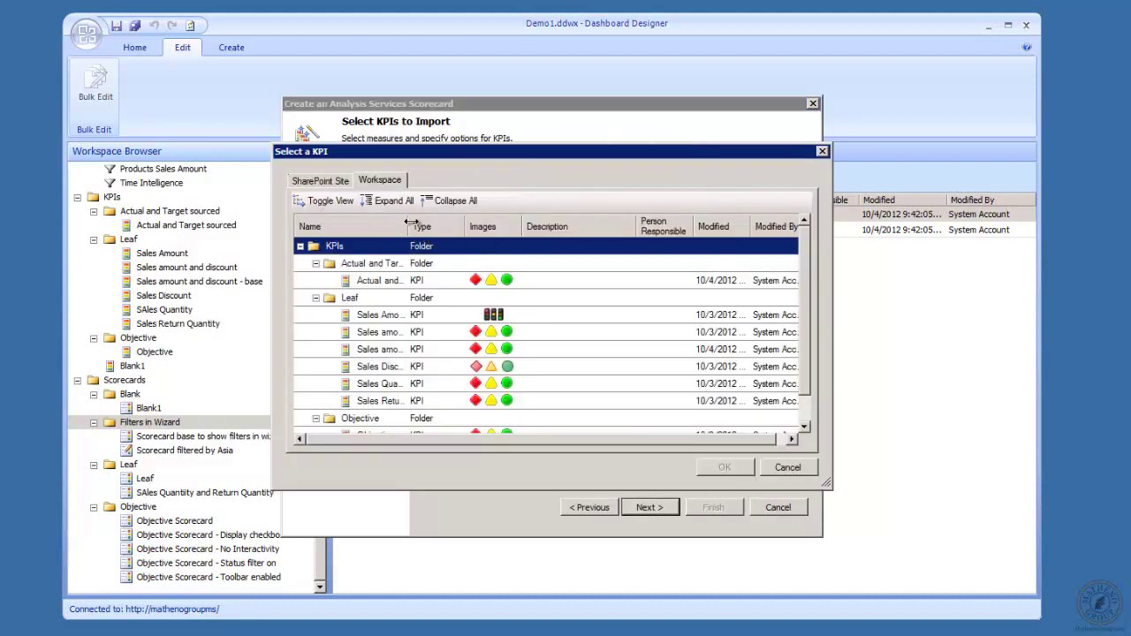
{"action": "left_click_drag", "start_coordinate": [408, 222], "coordinate": [534, 240]}
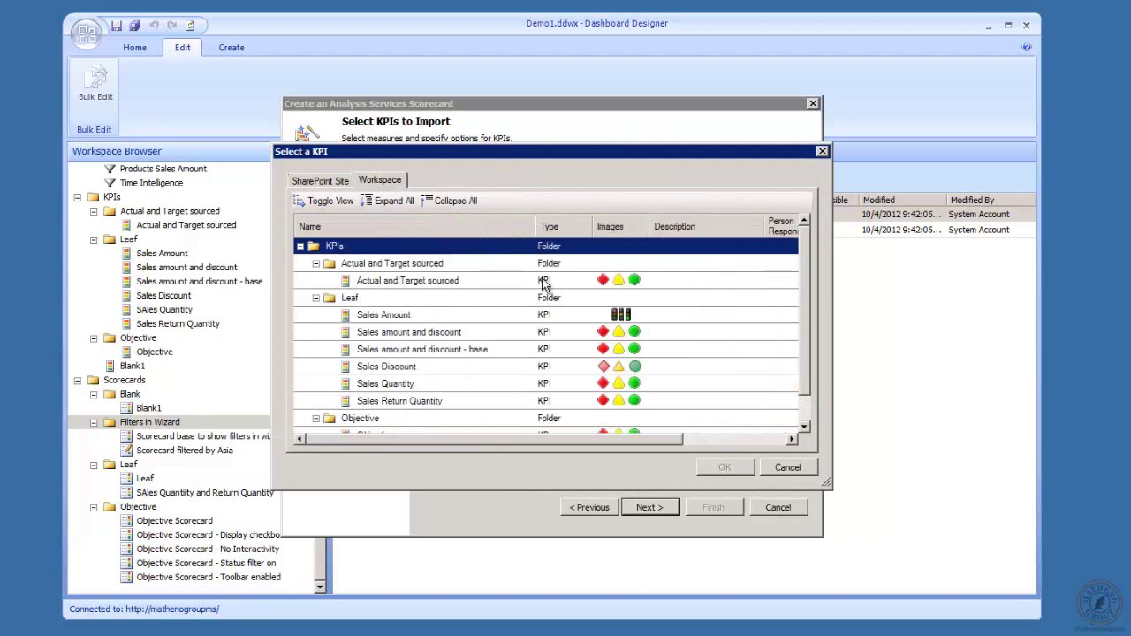
{"action": "left_click", "coordinate": [453, 351]}
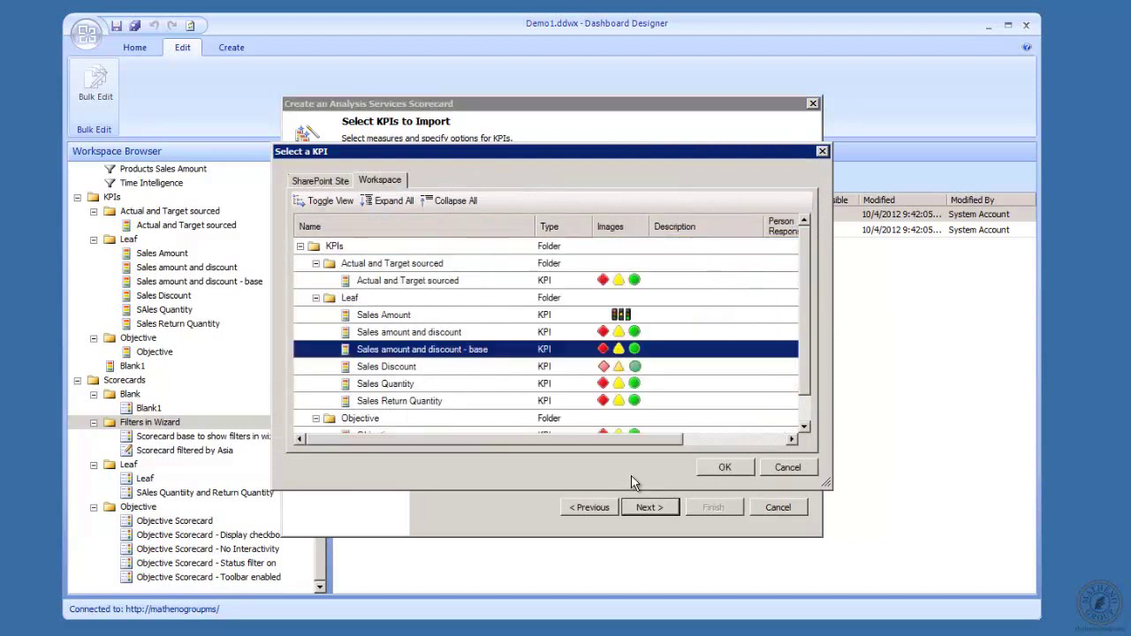
{"action": "left_click", "coordinate": [724, 469]}
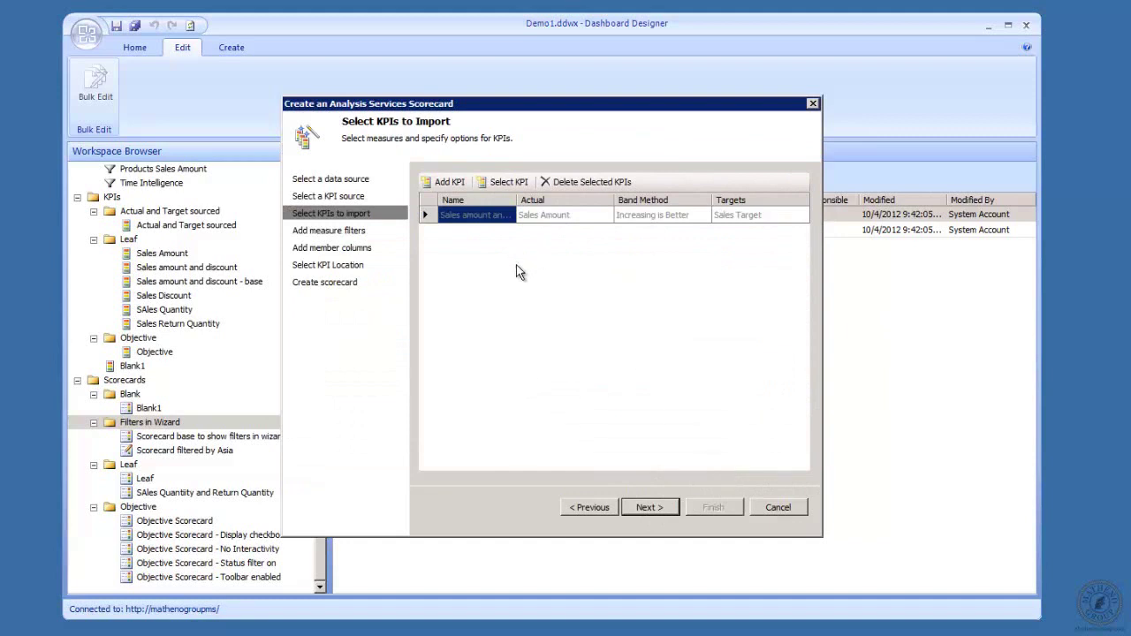
{"action": "left_click", "coordinate": [654, 508]}
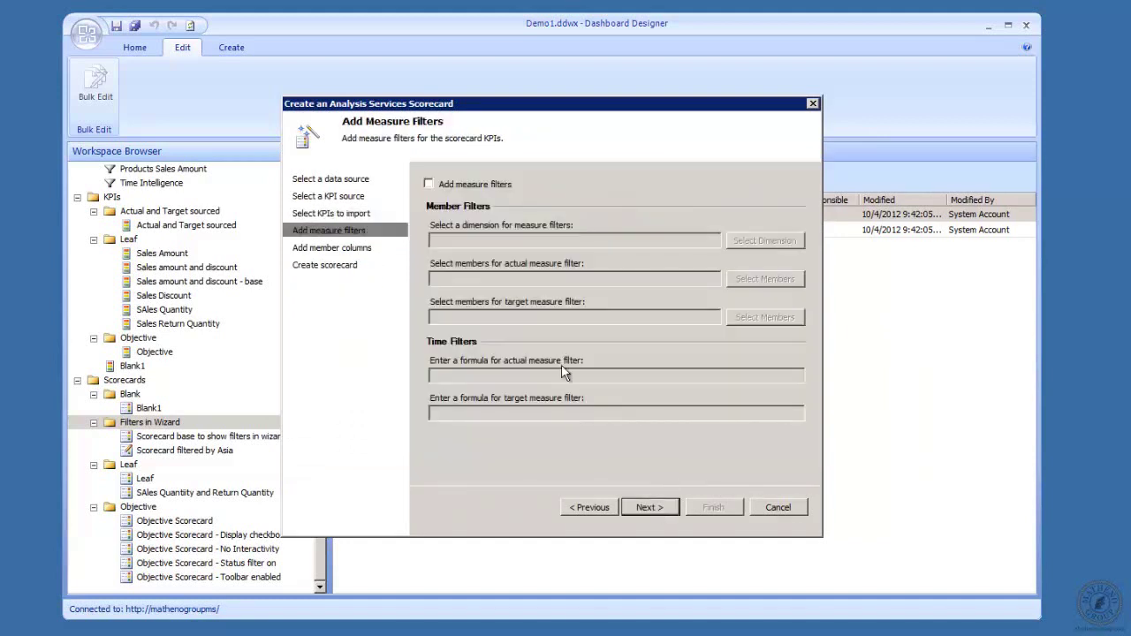
Enable measure filters for the scorecard KPIs and open the dimension selection for them.
{"action": "left_click", "coordinate": [430, 185]}
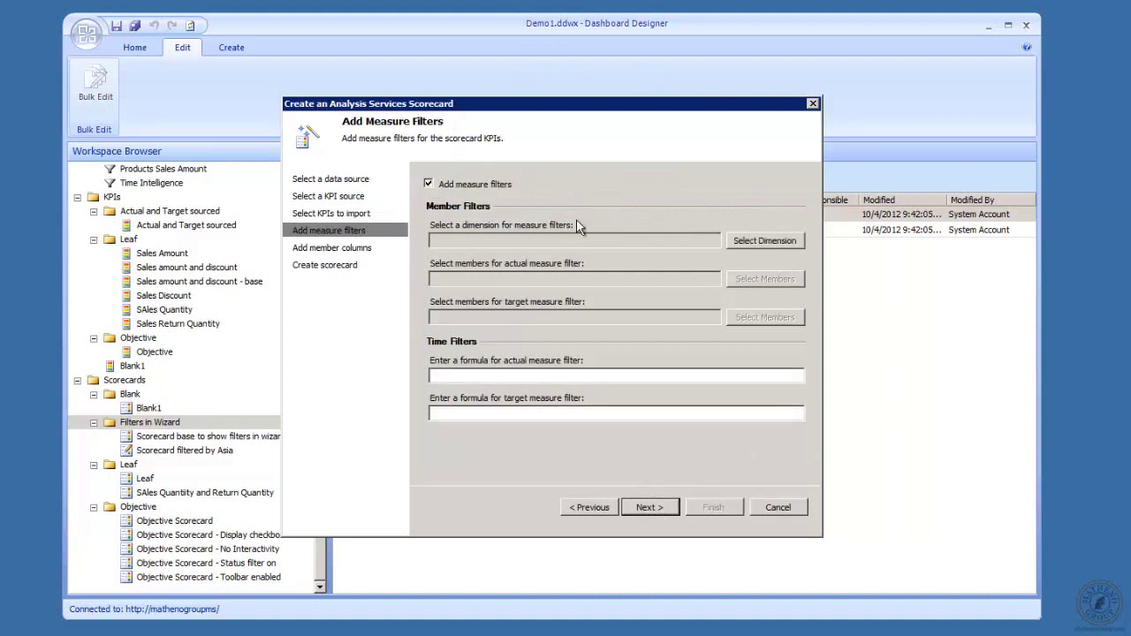
{"action": "left_click", "coordinate": [757, 241]}
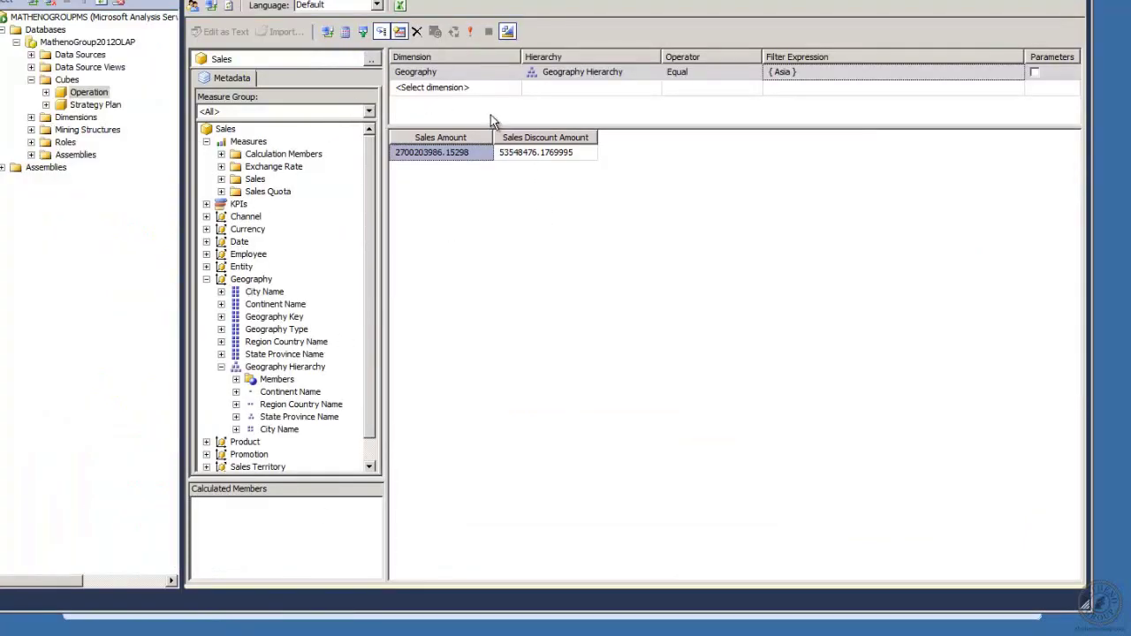
In SQL Server Management Studio, remove the Geography filter from the Sales query and add Geography Hierarchy to the query.
{"action": "left_click", "coordinate": [433, 72]}
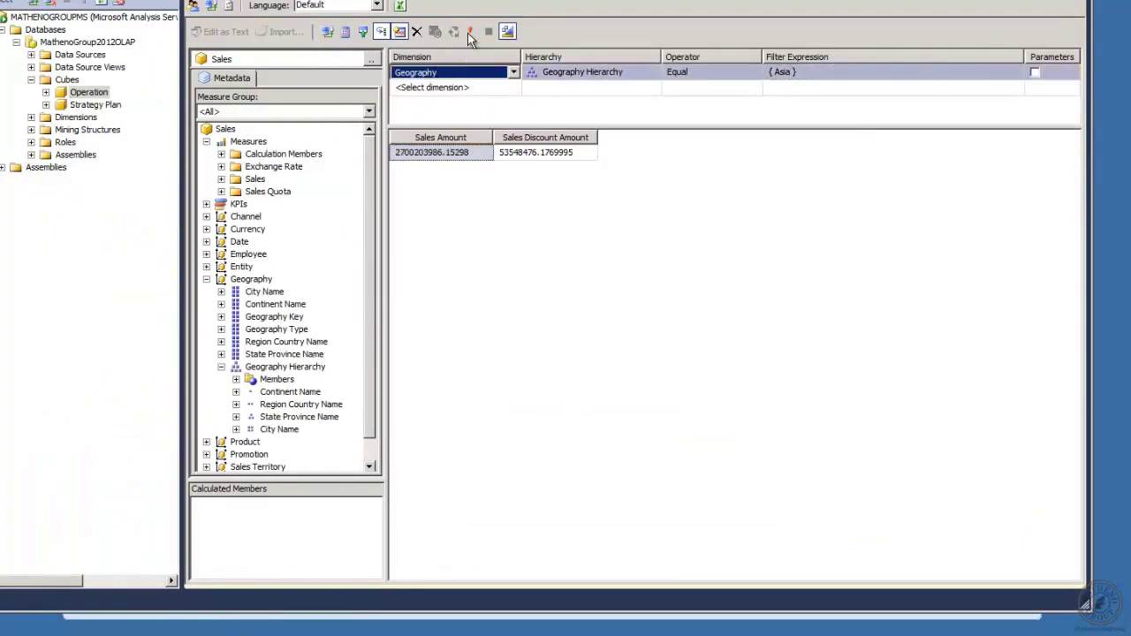
{"action": "left_click", "coordinate": [417, 32]}
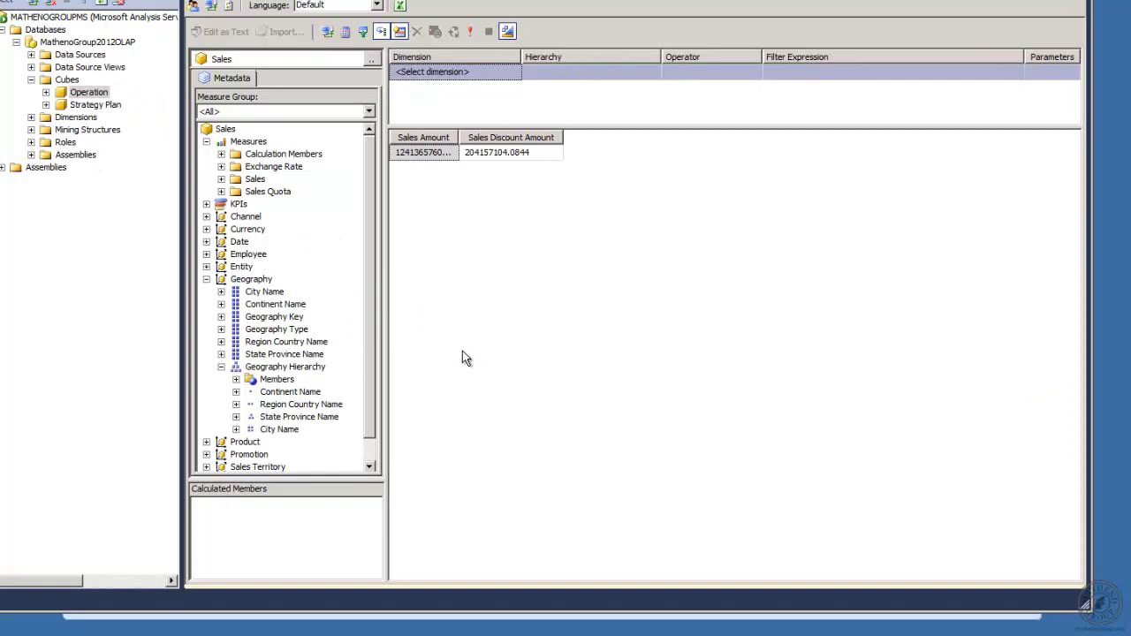
{"action": "right_click", "coordinate": [283, 369]}
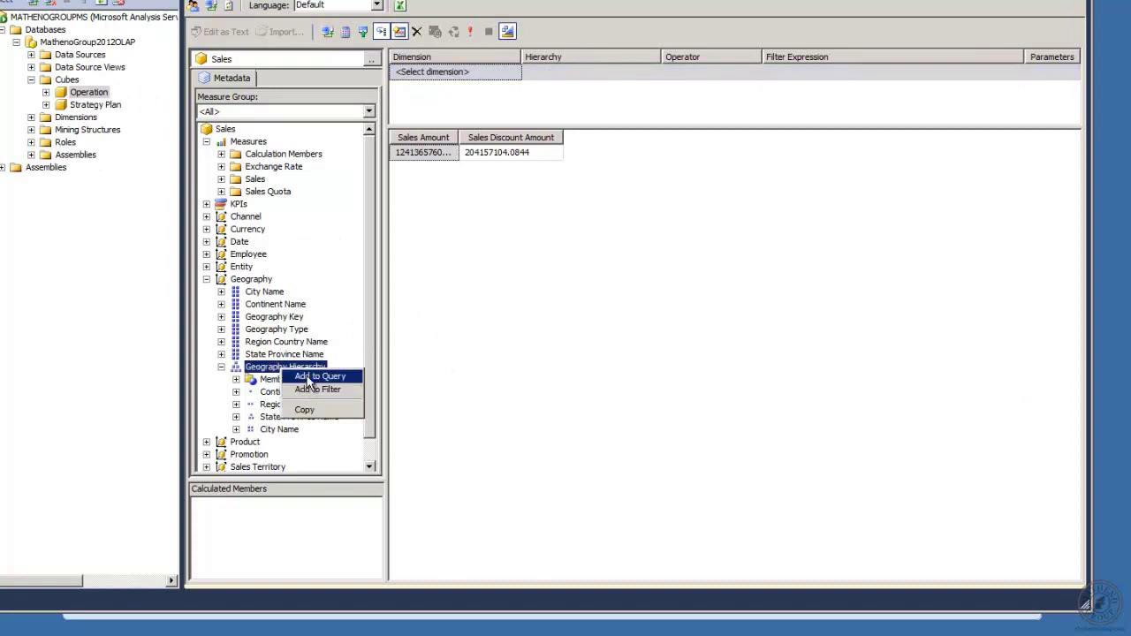
{"action": "left_click", "coordinate": [315, 376]}
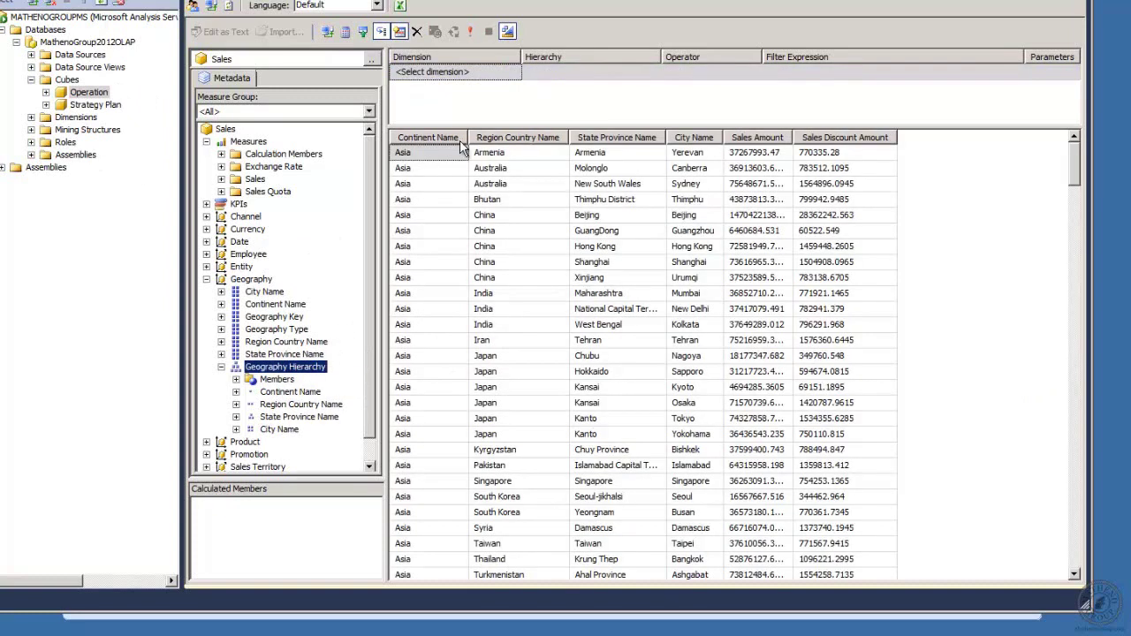
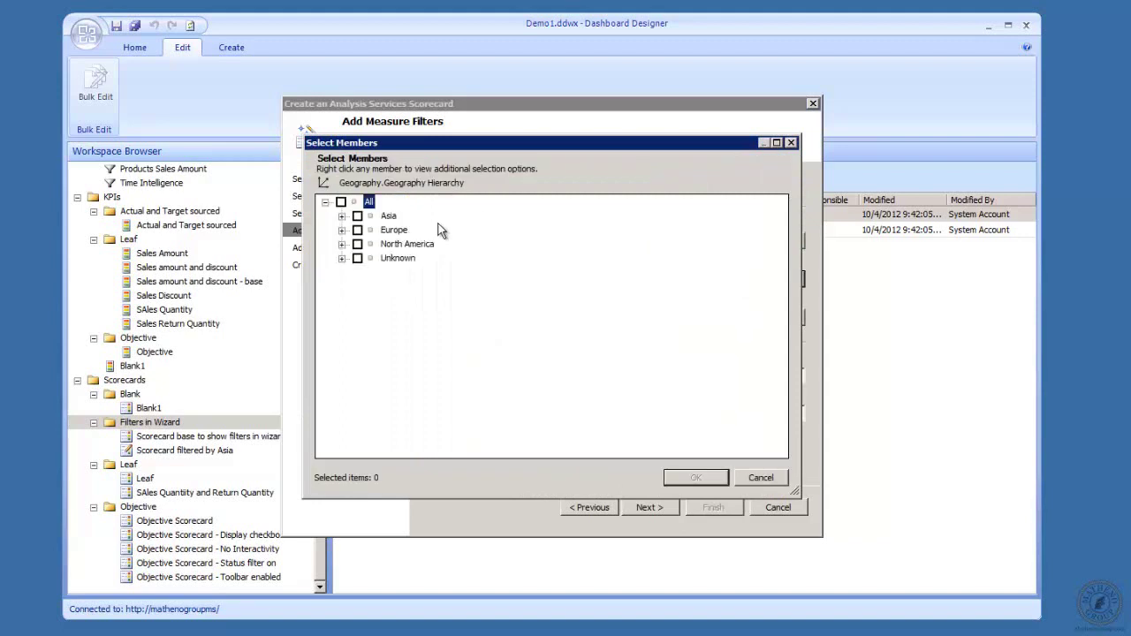
Back in Dashboard Designer, choose Asia as the member for the actual measure filter and proceed to the member columns.
{"action": "left_click", "coordinate": [357, 216]}
{"action": "left_click", "coordinate": [675, 480]}
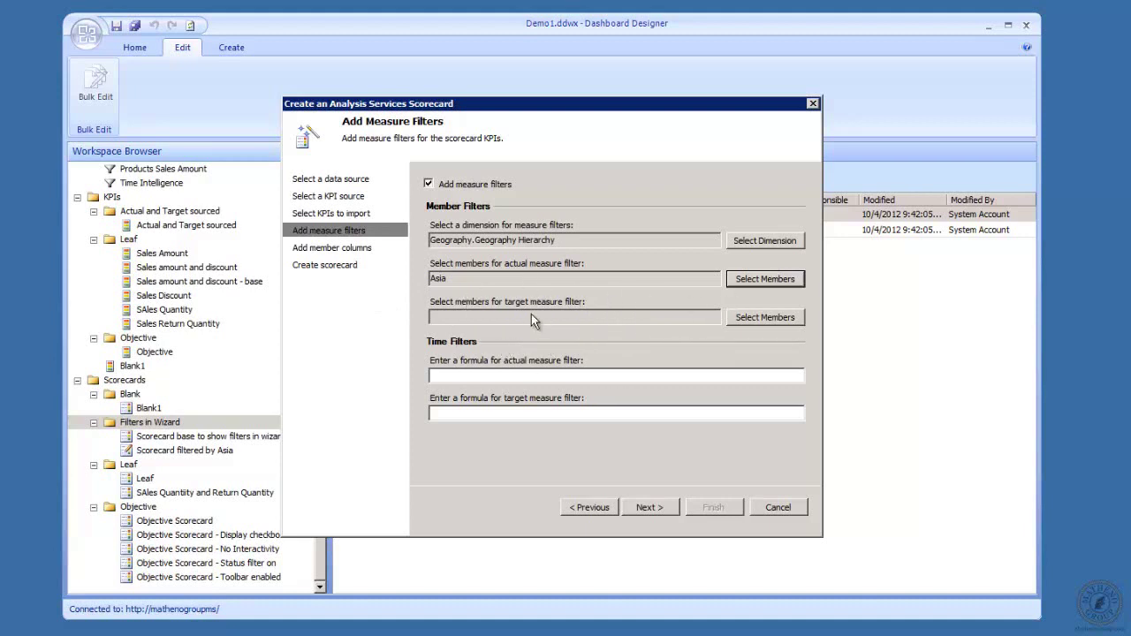
{"action": "left_click", "coordinate": [643, 507]}
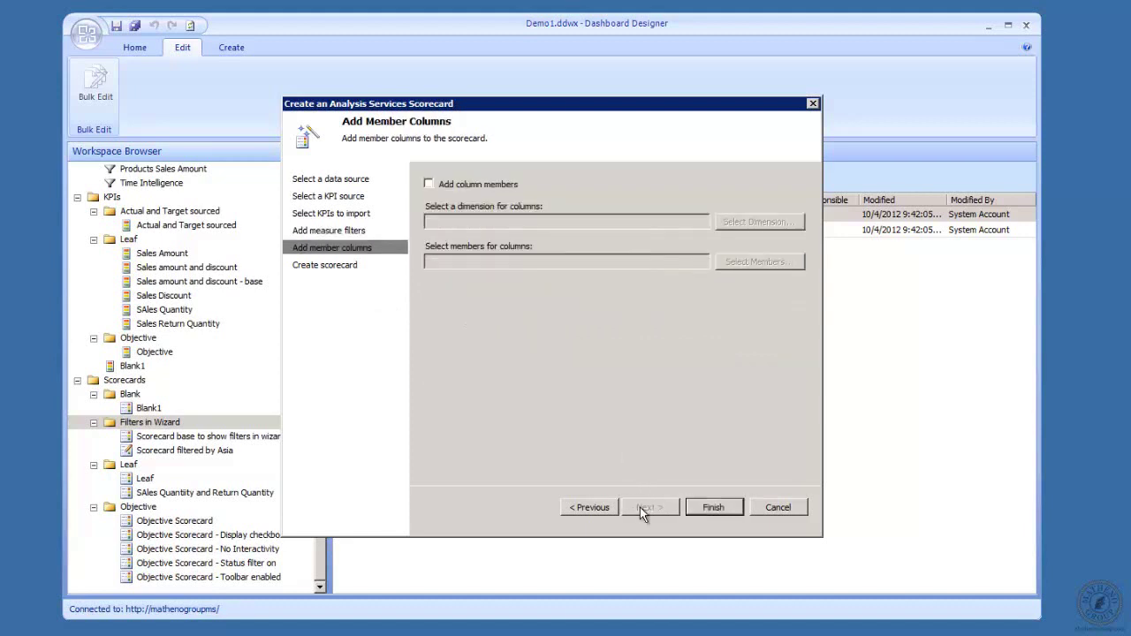
Enable column members and choose Geography.Geography Hierarchy as the dimension for the columns.
{"action": "left_click", "coordinate": [429, 183]}
{"action": "left_click", "coordinate": [726, 221]}
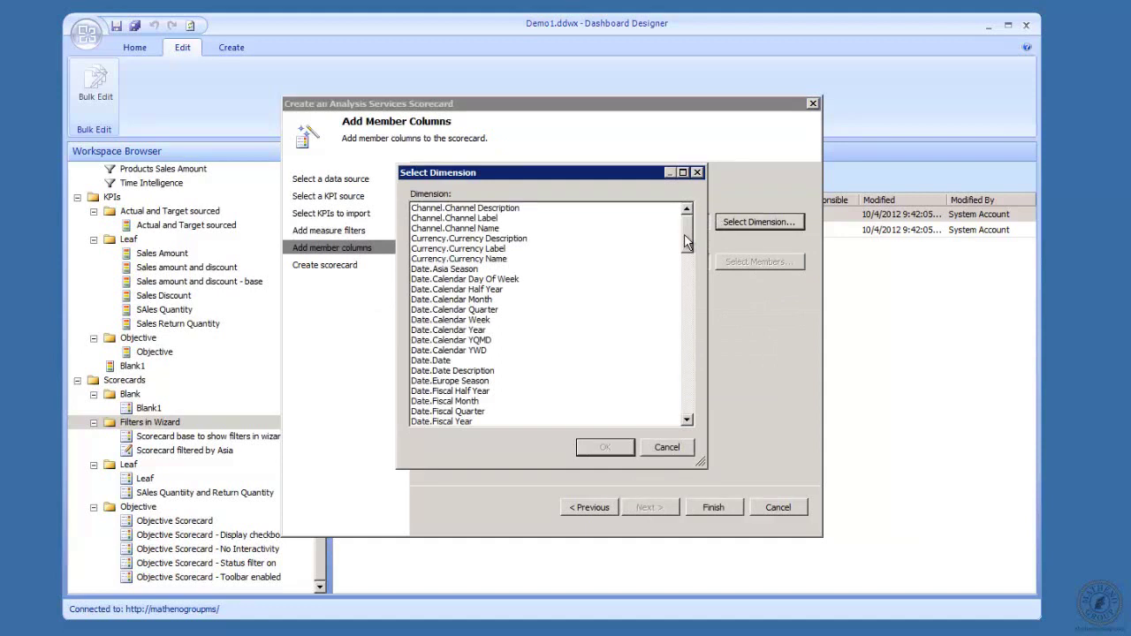
{"action": "left_click_drag", "start_coordinate": [687, 242], "coordinate": [687, 305]}
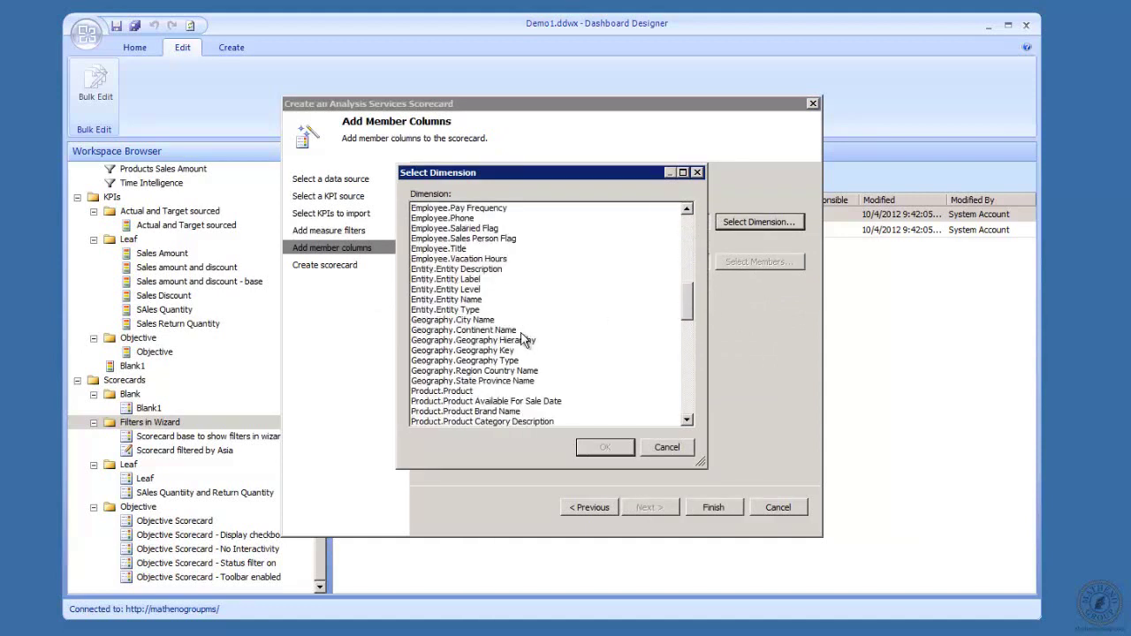
{"action": "left_click", "coordinate": [525, 340]}
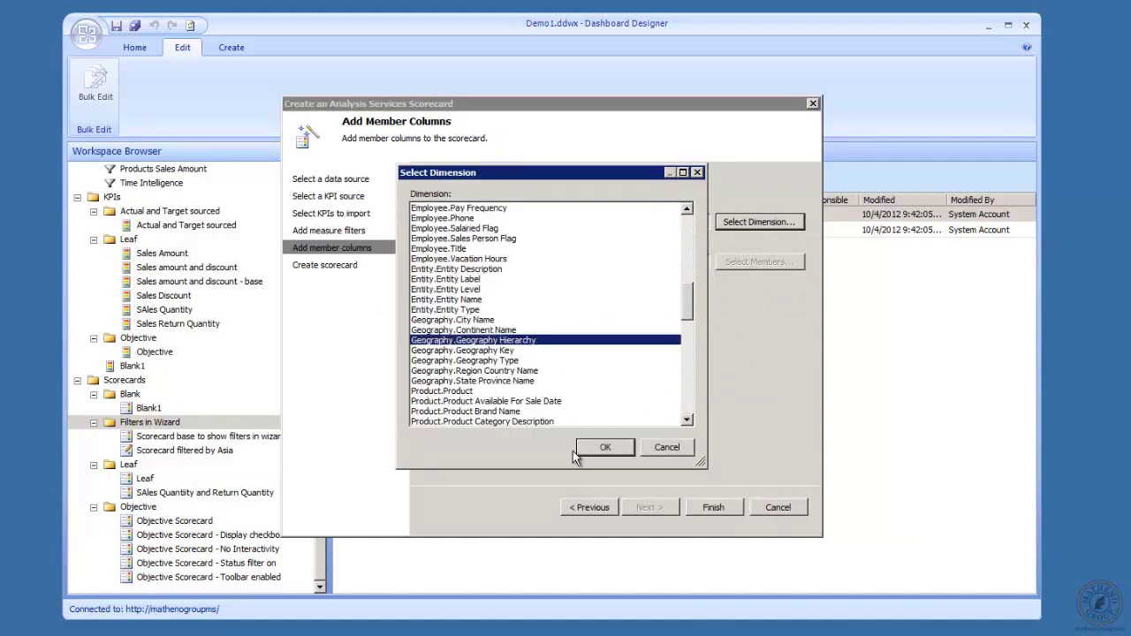
{"action": "left_click", "coordinate": [605, 448]}
Select Asia as the column member and finish creating the scorecard.
{"action": "left_click", "coordinate": [751, 263]}
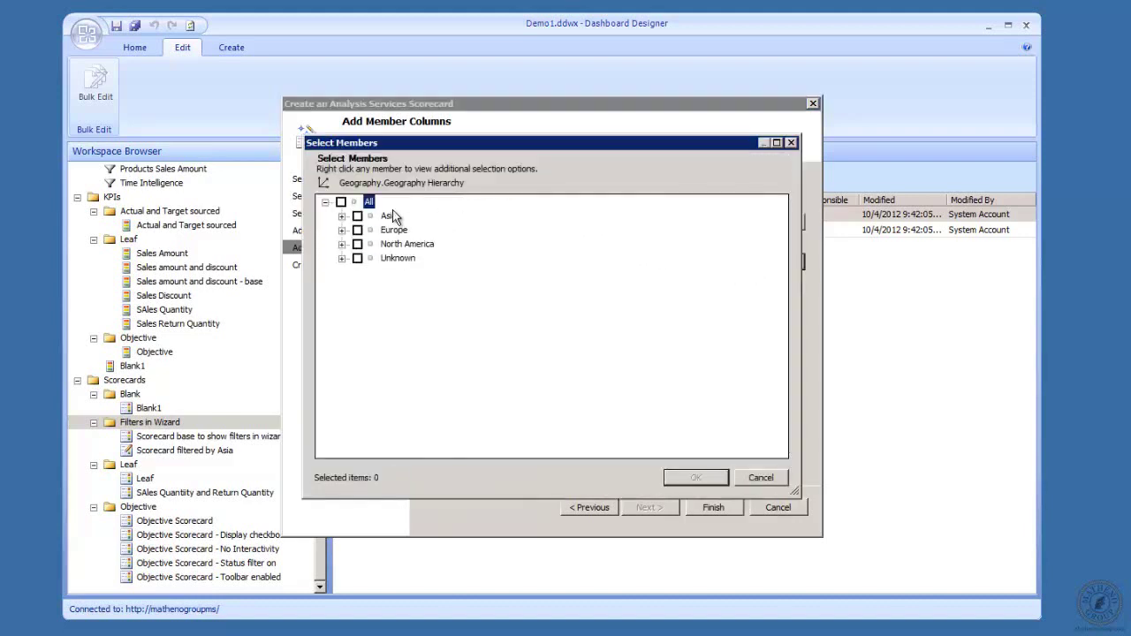
{"action": "left_click", "coordinate": [357, 215]}
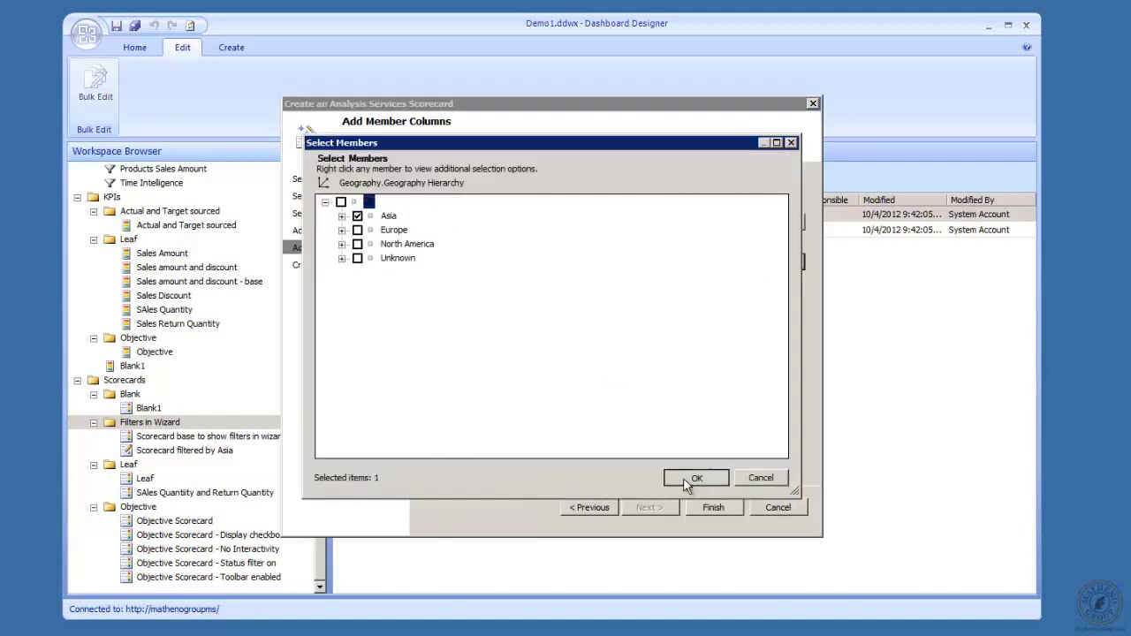
{"action": "left_click", "coordinate": [694, 480]}
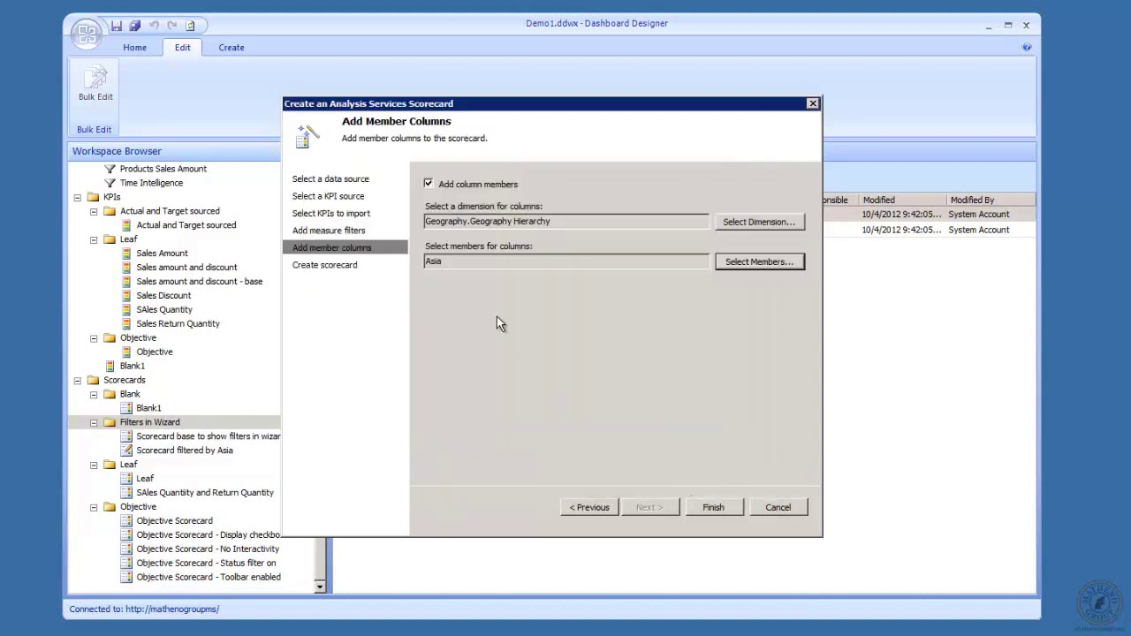
{"action": "left_click", "coordinate": [701, 511]}
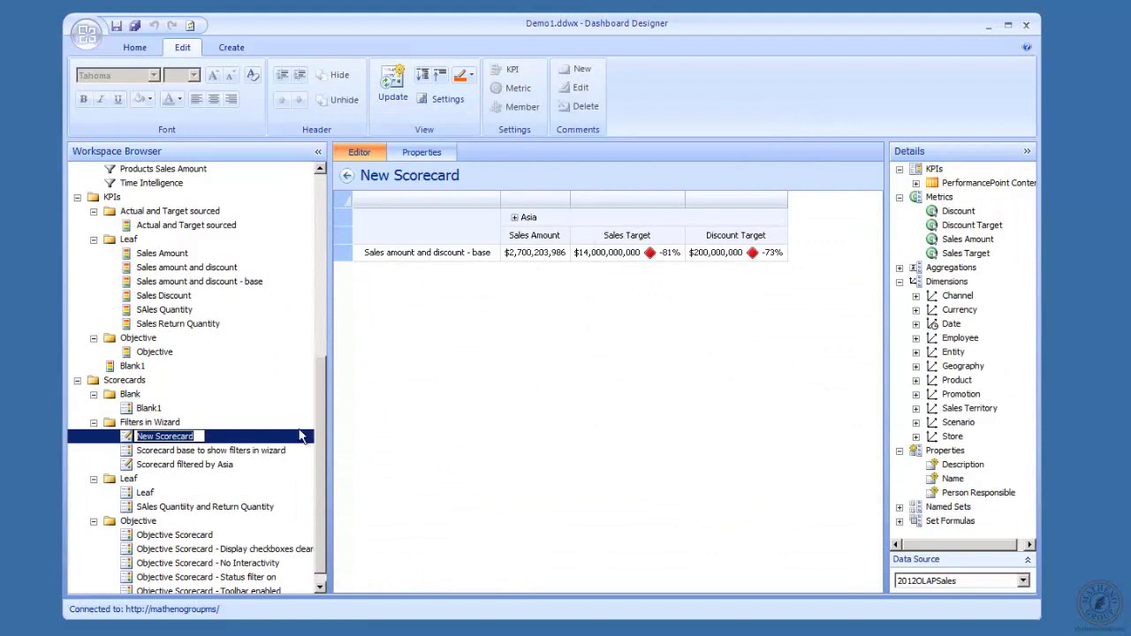
Compare New Scorecard with "Scorecard base to show filters in wizard", expanding and collapsing Asia in New Scorecard to inspect its columns.
{"action": "left_click", "coordinate": [180, 453]}
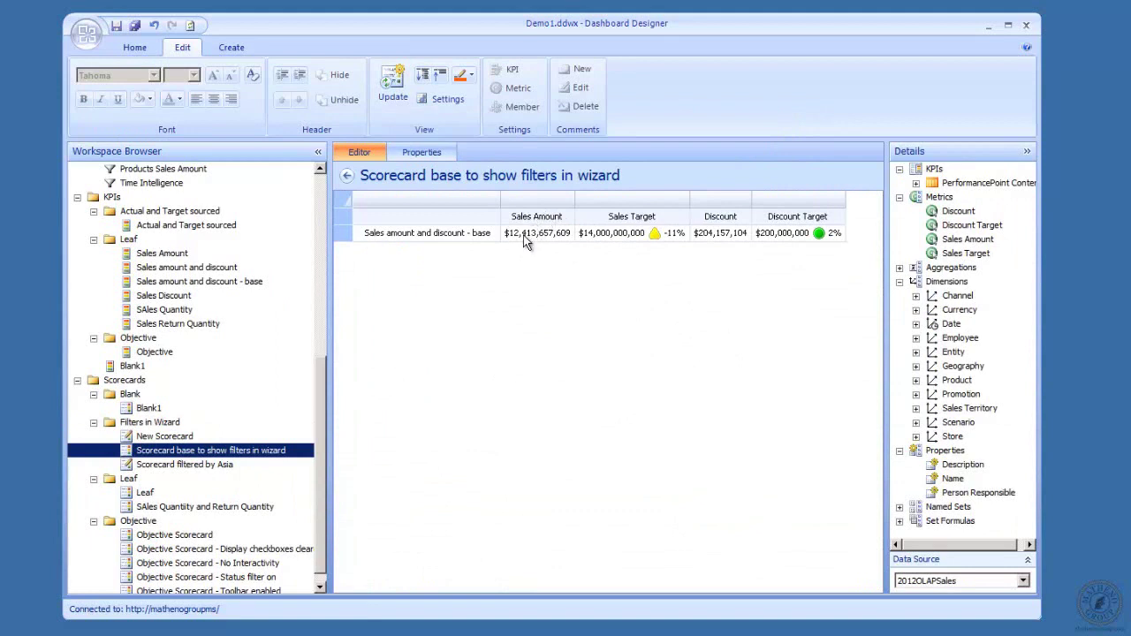
{"action": "left_click", "coordinate": [191, 437]}
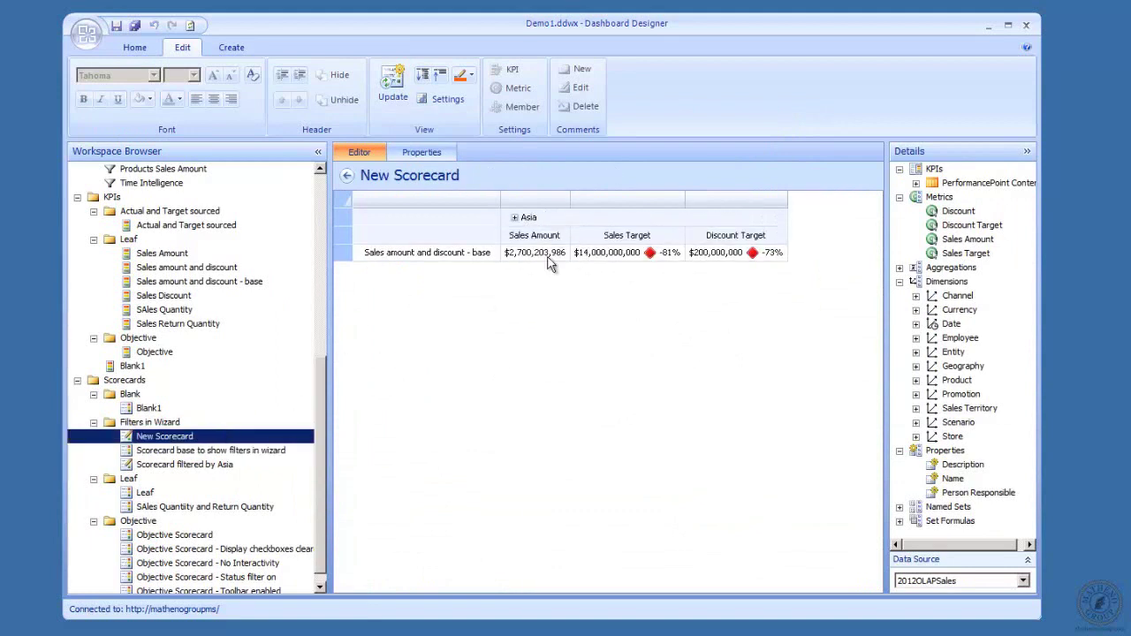
{"action": "left_click", "coordinate": [514, 218]}
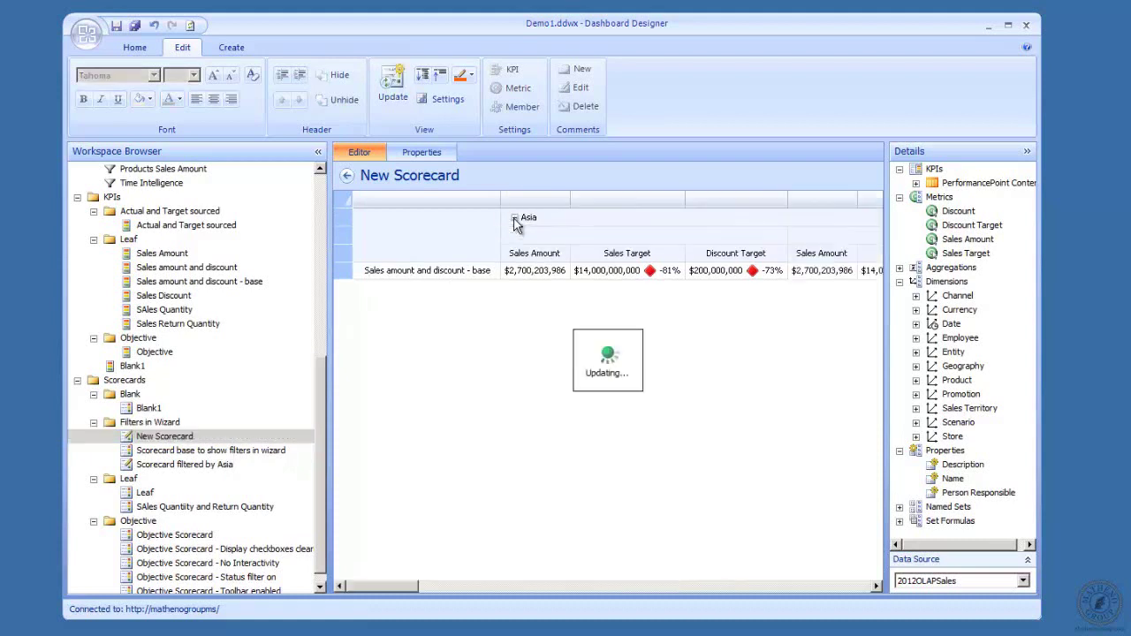
{"action": "left_click", "coordinate": [514, 217]}
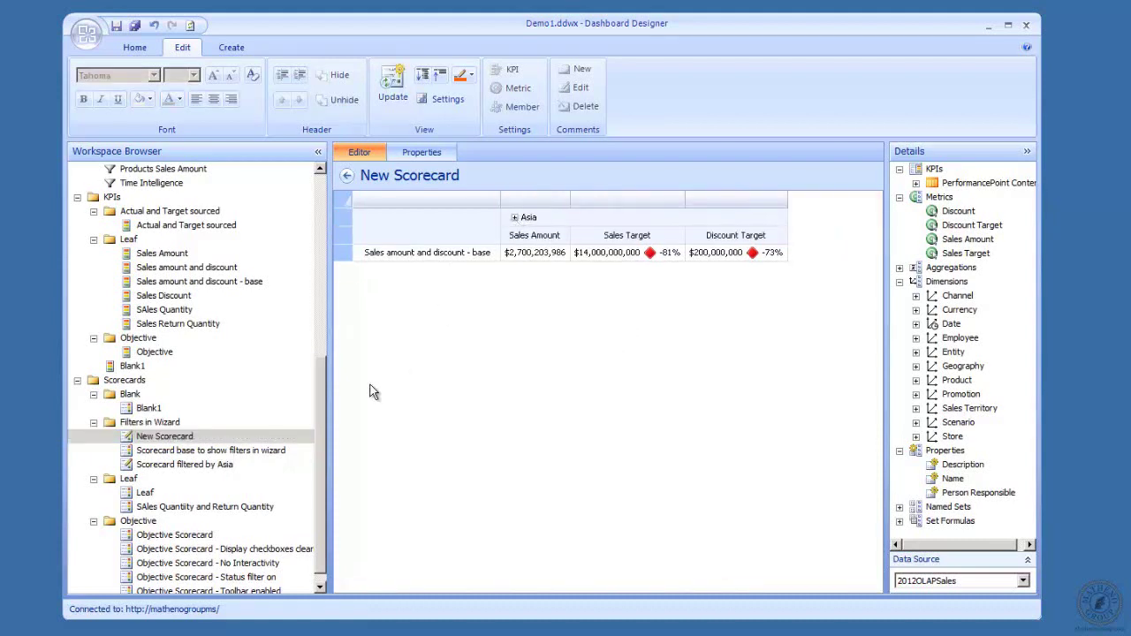
{"action": "left_click", "coordinate": [221, 452]}
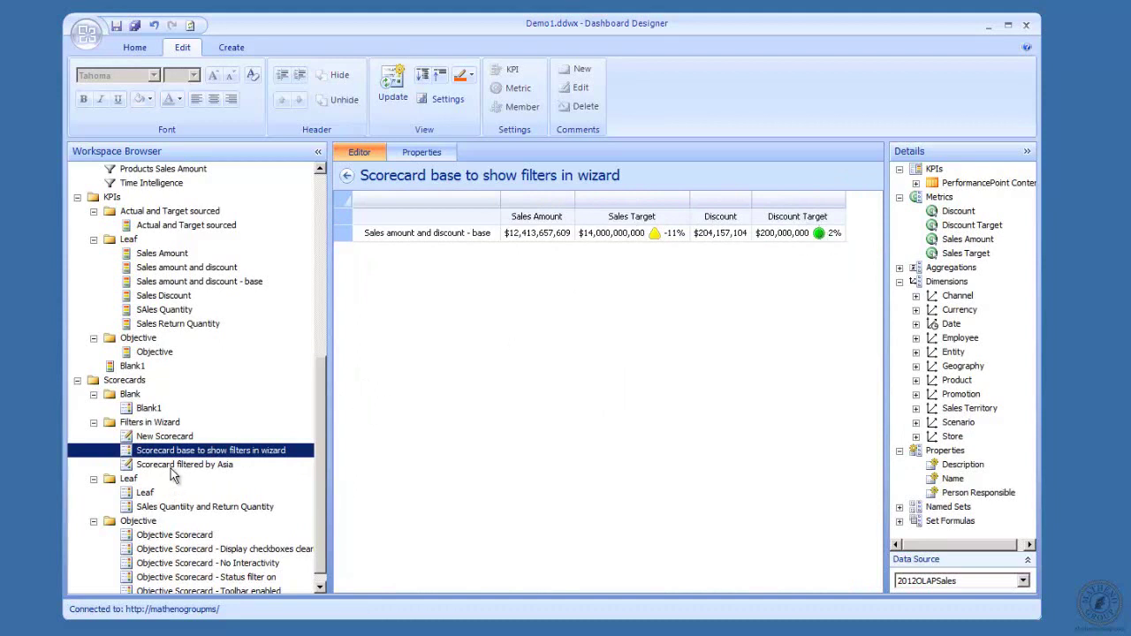
{"action": "left_click", "coordinate": [164, 436]}
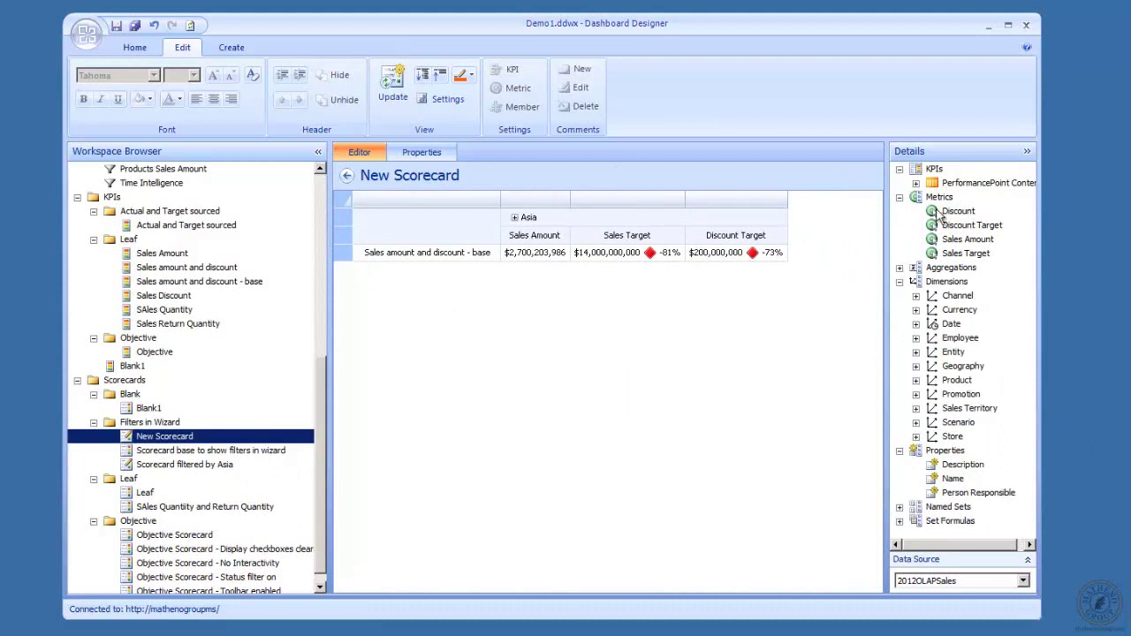
Add the Discount metric between Sales Target and Discount Target in New Scorecard and update the view.
{"action": "mouse_move", "coordinate": [939, 216]}
{"action": "left_mouse_down"}
{"action": "mouse_move", "coordinate": [748, 192]}
{"action": "mouse_move", "coordinate": [704, 218]}
{"action": "mouse_move", "coordinate": [689, 268]}
{"action": "mouse_move", "coordinate": [686, 243]}
{"action": "left_mouse_up"}
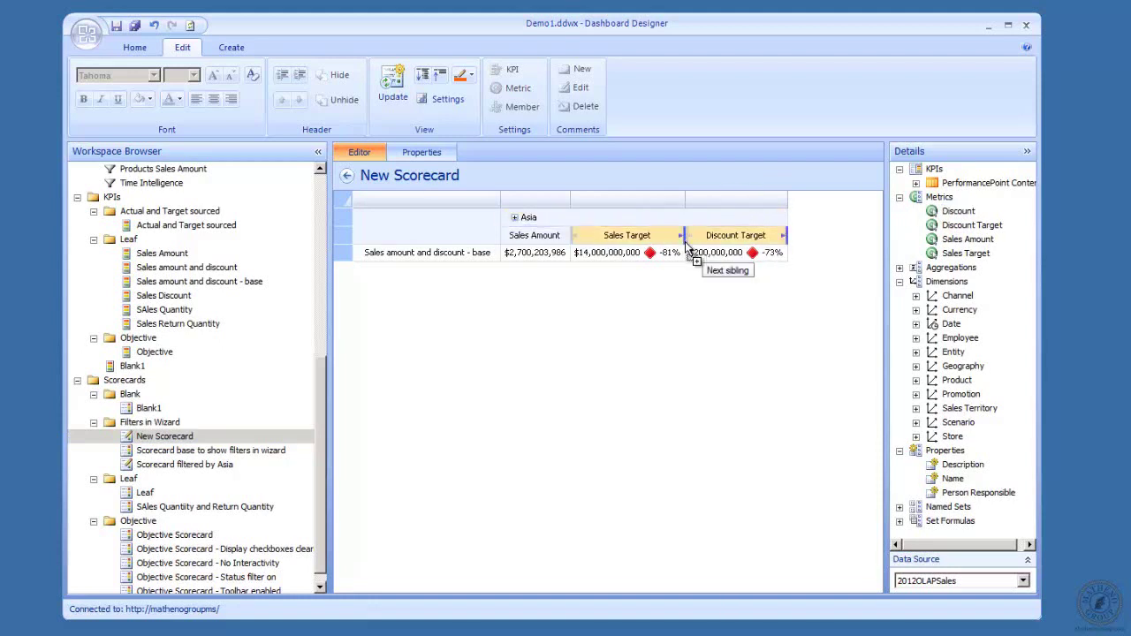
{"action": "left_click_drag", "start_coordinate": [685, 241], "coordinate": [686, 243]}
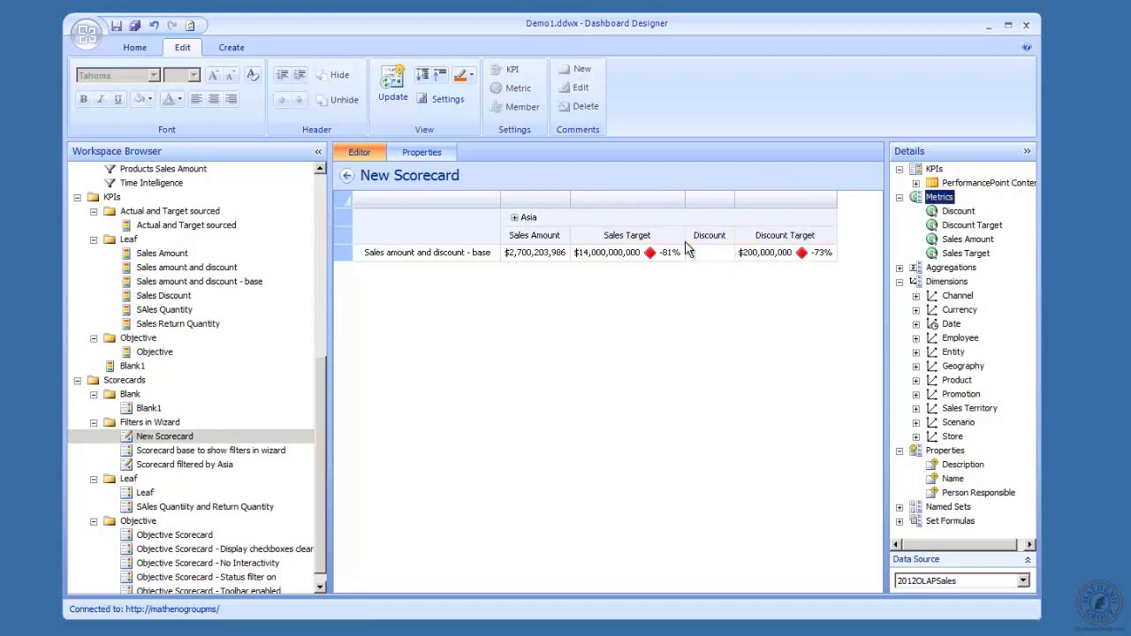
{"action": "left_click", "coordinate": [392, 84]}
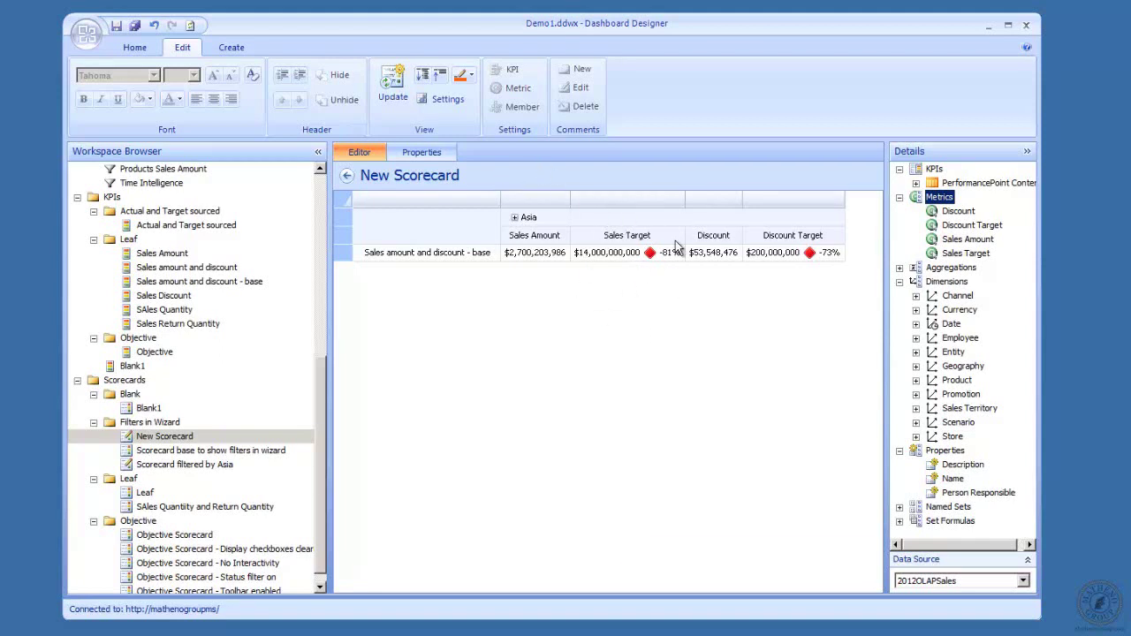
Review the actuals and targets of the "Sales amount and discount - base" KPI, and expand Asia in New Scorecard.
{"action": "left_click", "coordinate": [200, 281]}
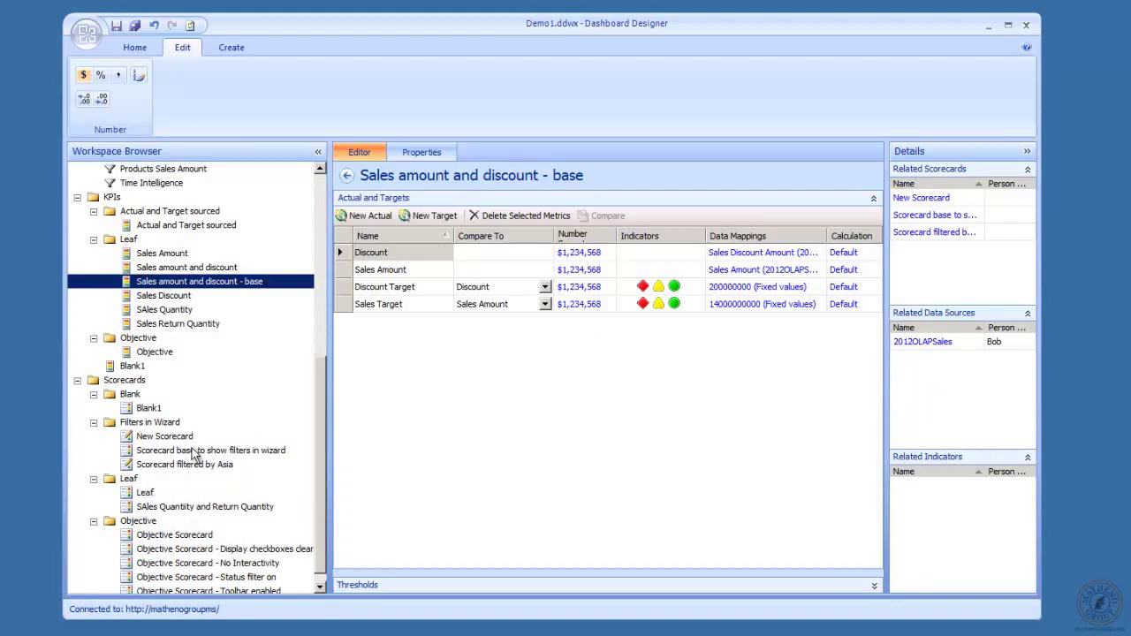
{"action": "left_click", "coordinate": [164, 436]}
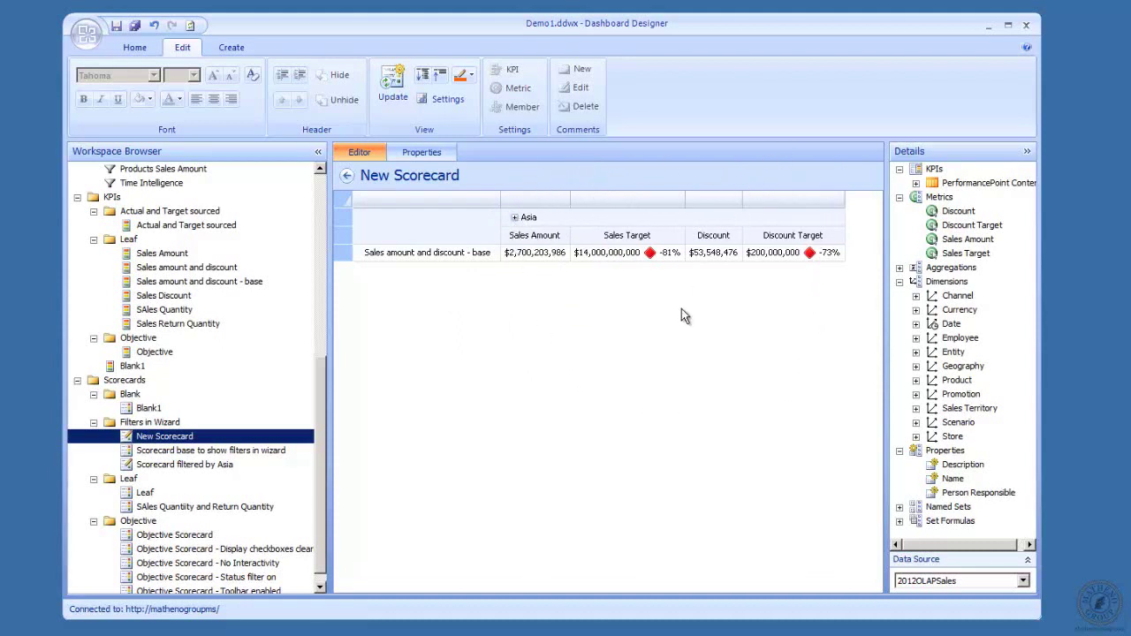
{"action": "left_click", "coordinate": [515, 219]}
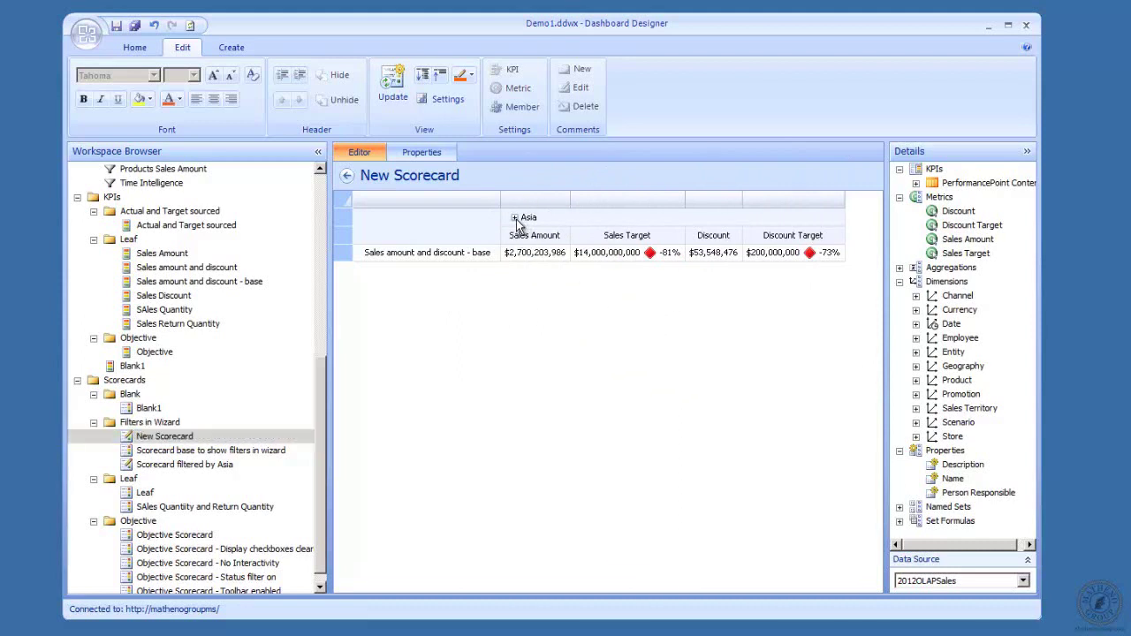
{"action": "left_click", "coordinate": [516, 218]}
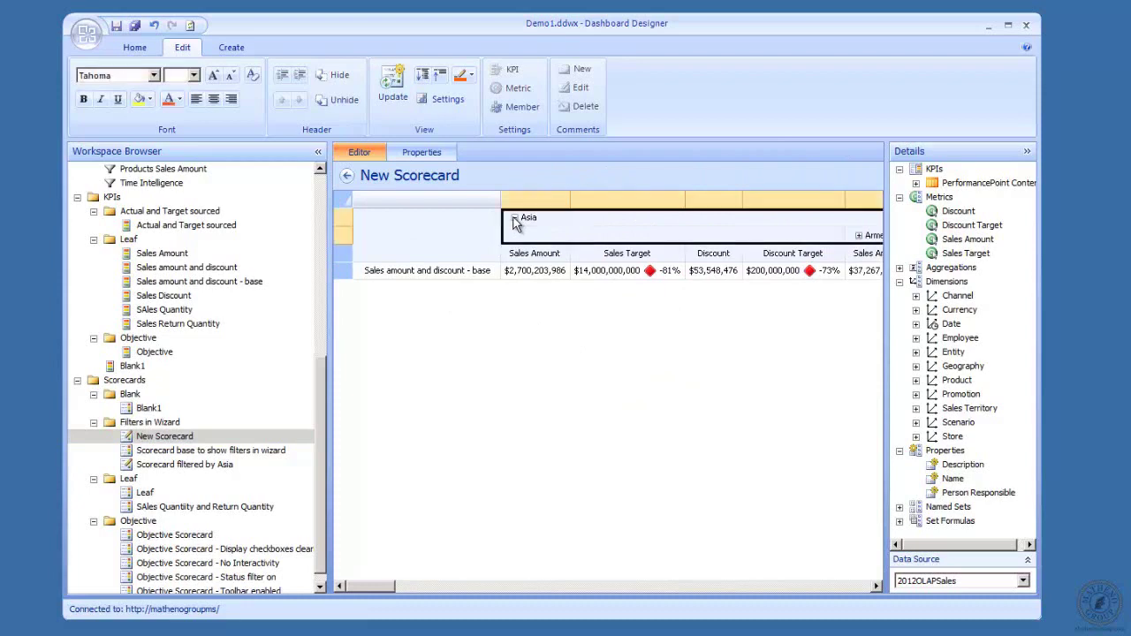